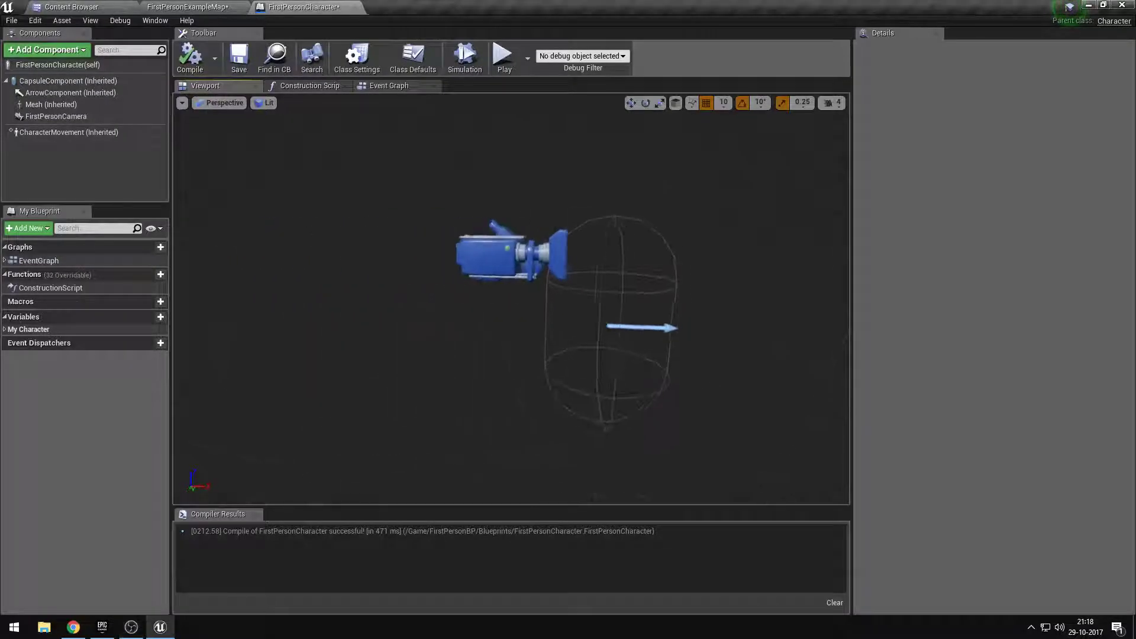
- Delete the placed FirstPersonCharacter actor from the FirstPersonExampleMap level
left_click(188, 4)
key("s")
right_click_drag(545, 332, 619, 336)
left_click(775, 287)
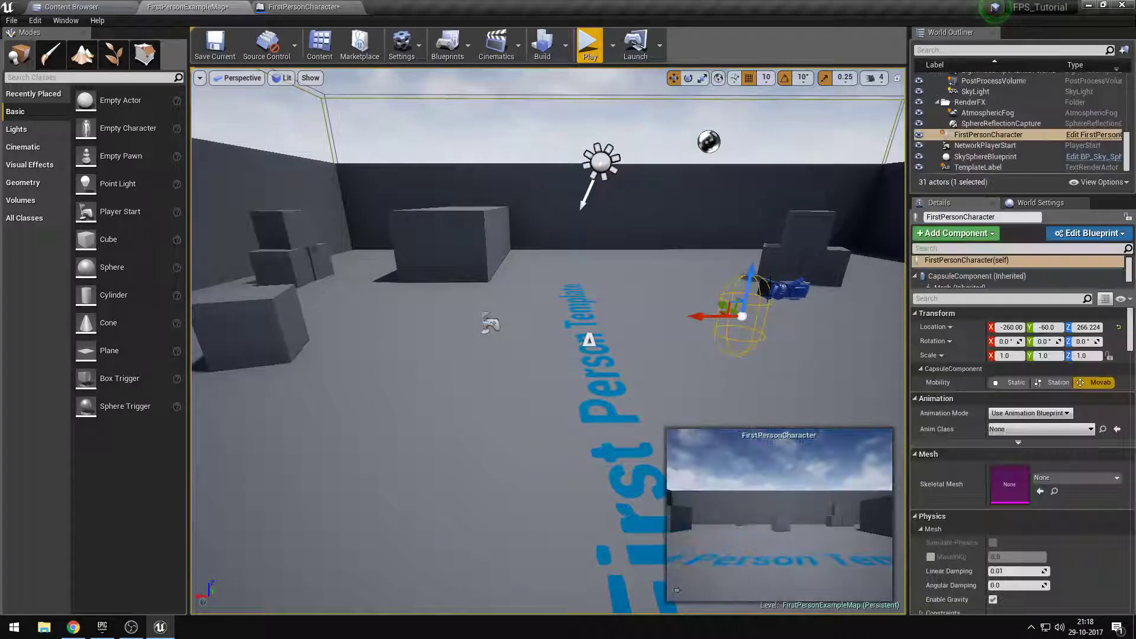
key("Delete")
- Delete the NetworkPlayerStart and TemplateLabel actors from the level, collapsing the expanded outliner folders
right_click_drag(679, 295, 678, 295)
left_click(937, 113)
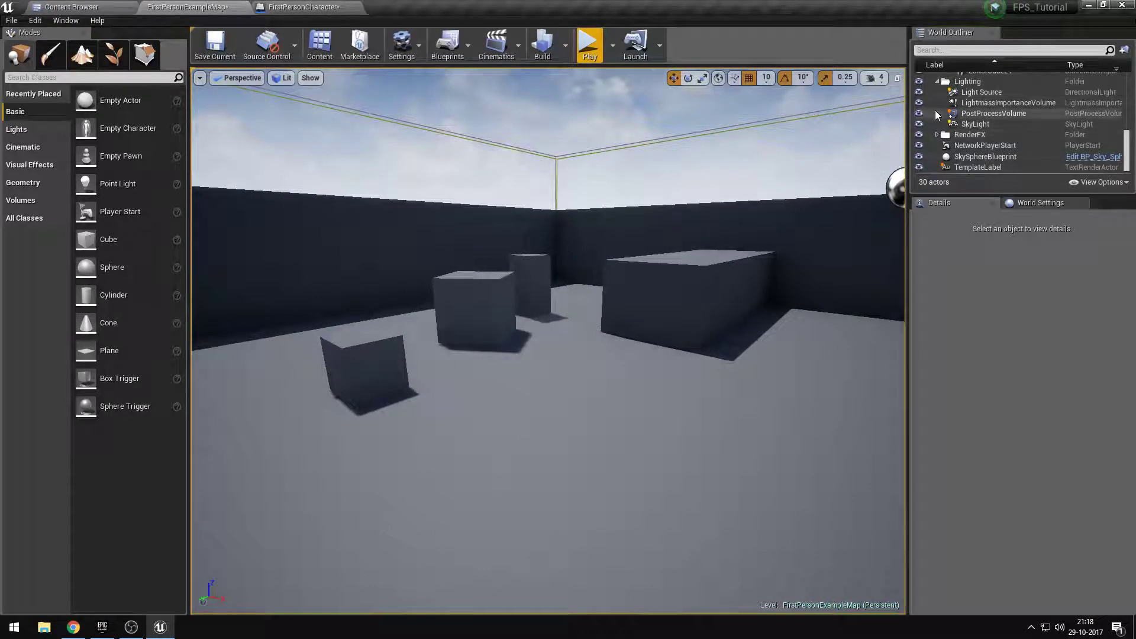
left_click(1018, 149)
key("Delete")
scroll(977, 123, "up", 10)
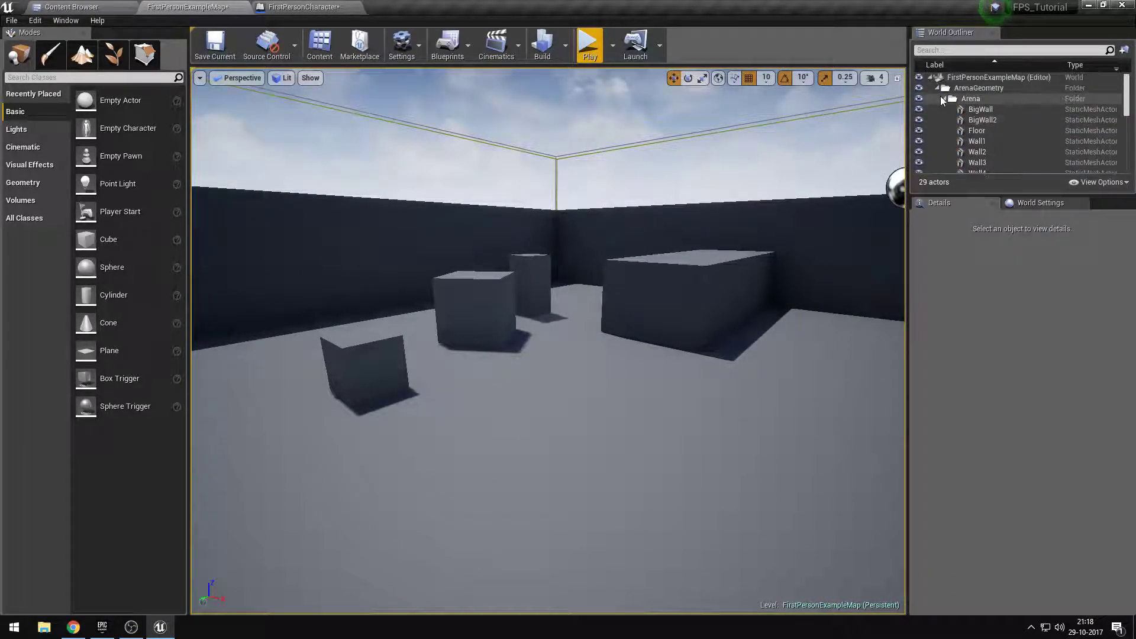
left_click(944, 110)
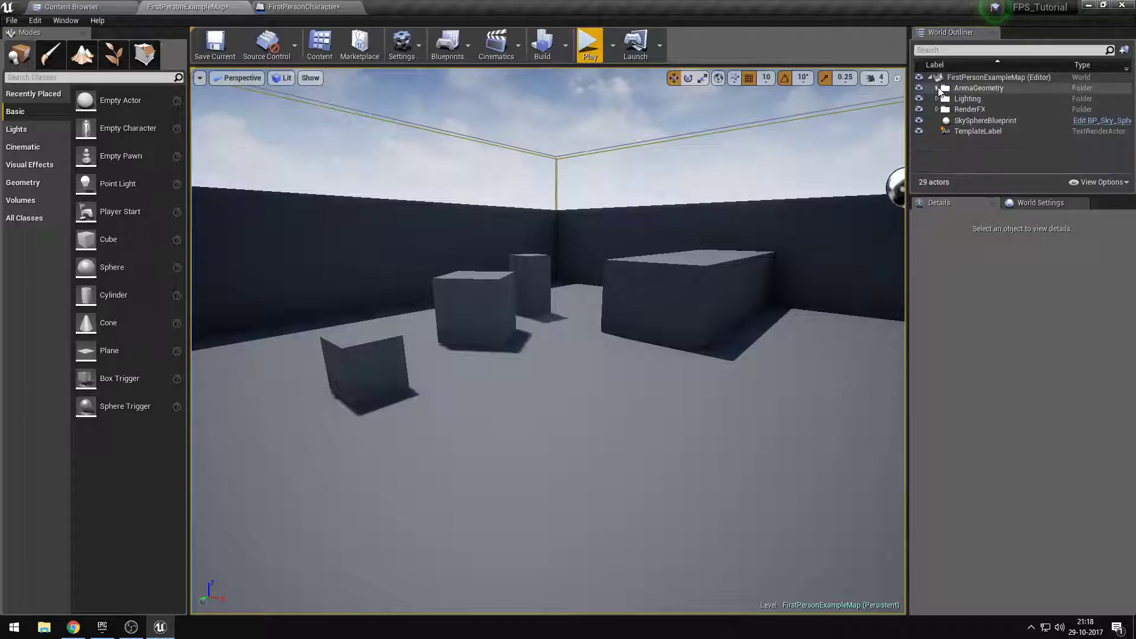
left_click(986, 132)
key("Delete")
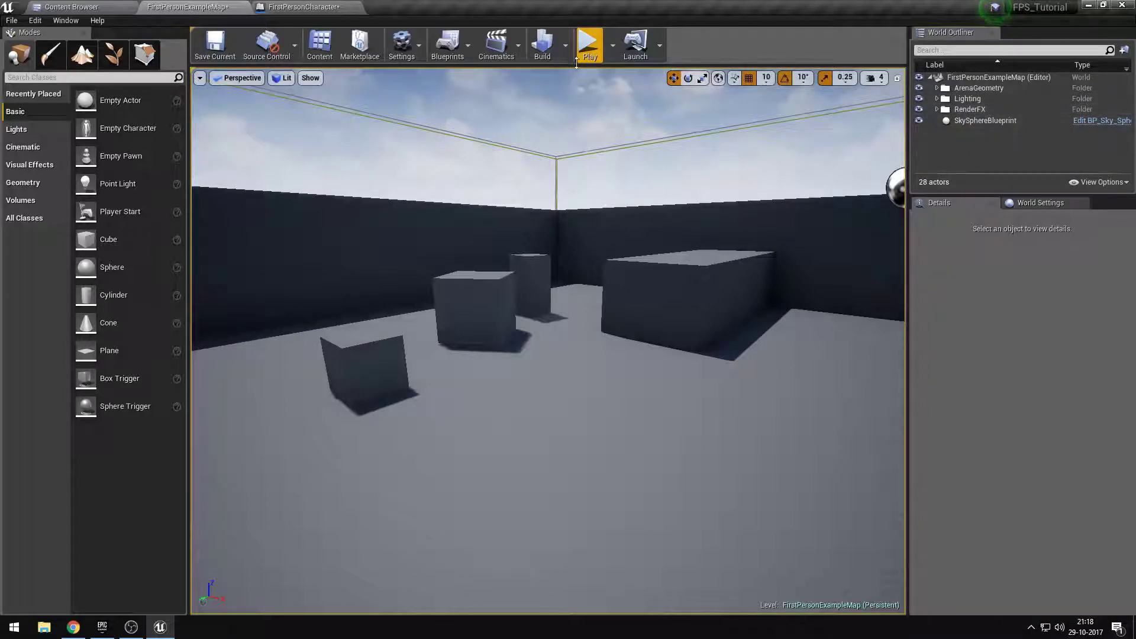
- Play-test the cleaned-up level by walking and looking around the arena, and end the session
key("alt+p")
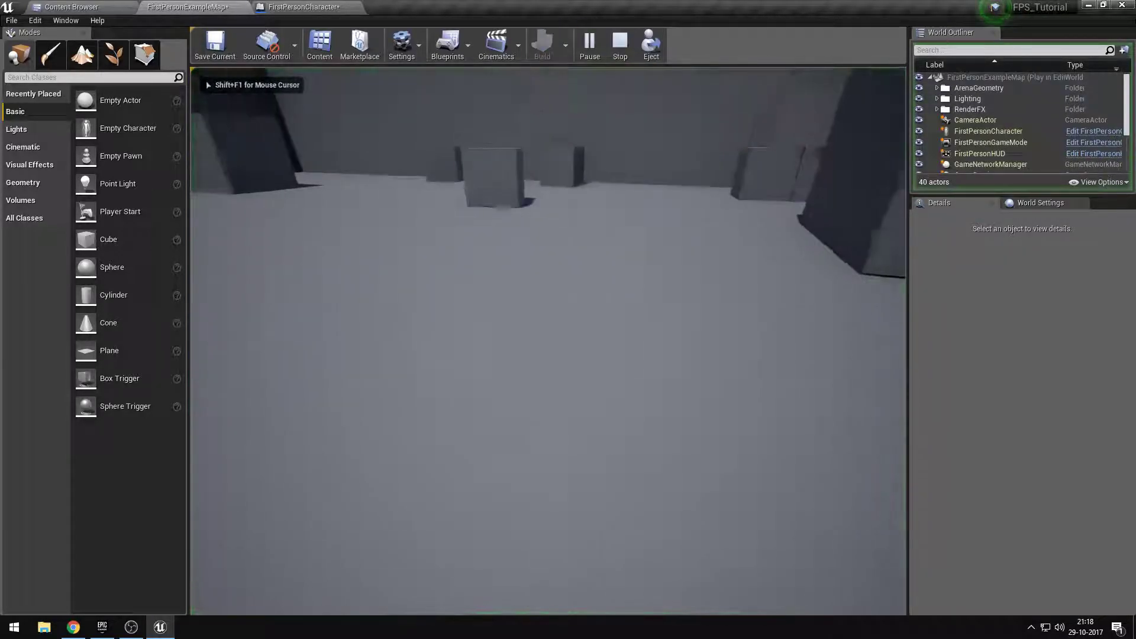
key("w")
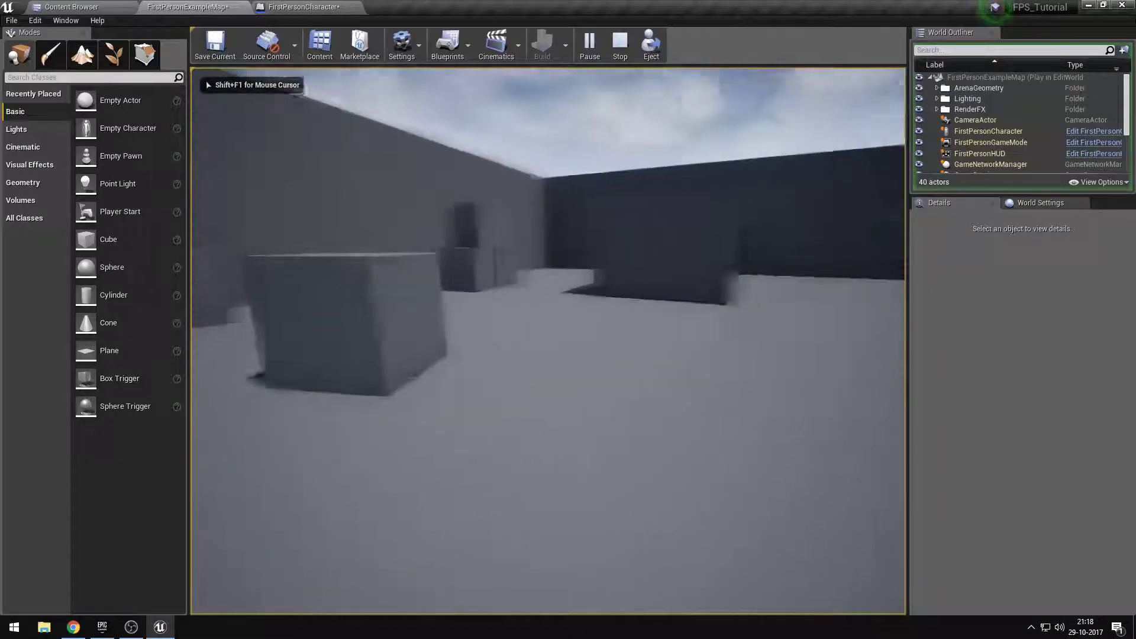
key("Escape")
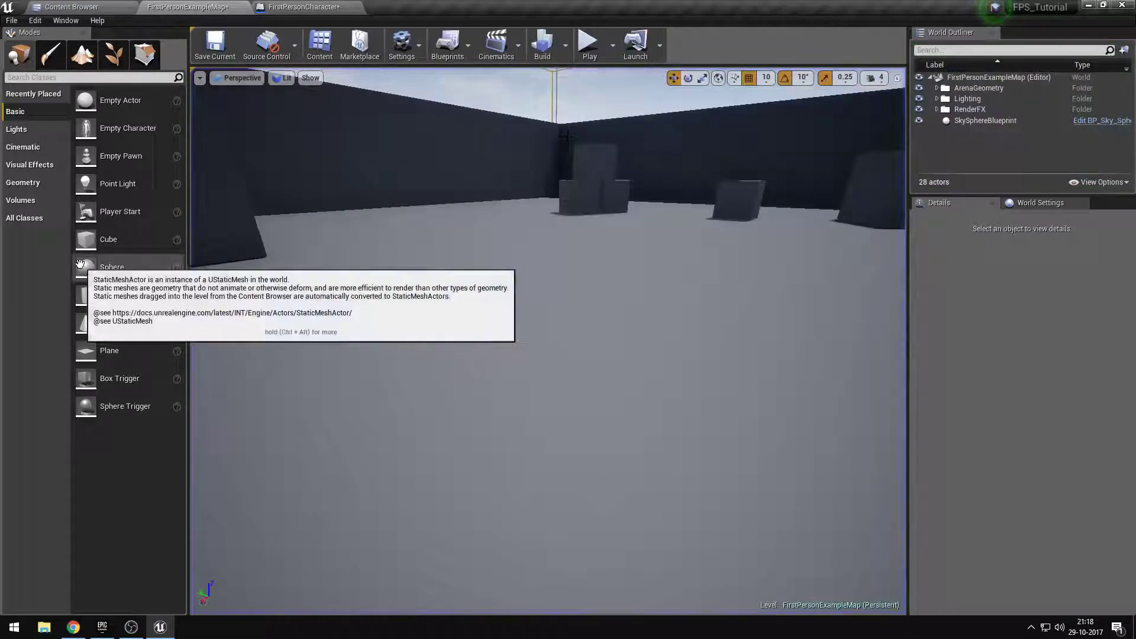
- Place a Cylinder on the arena floor at X 400, Y -80 and raise it to Z 340
left_click_drag(89, 296, 605, 361)
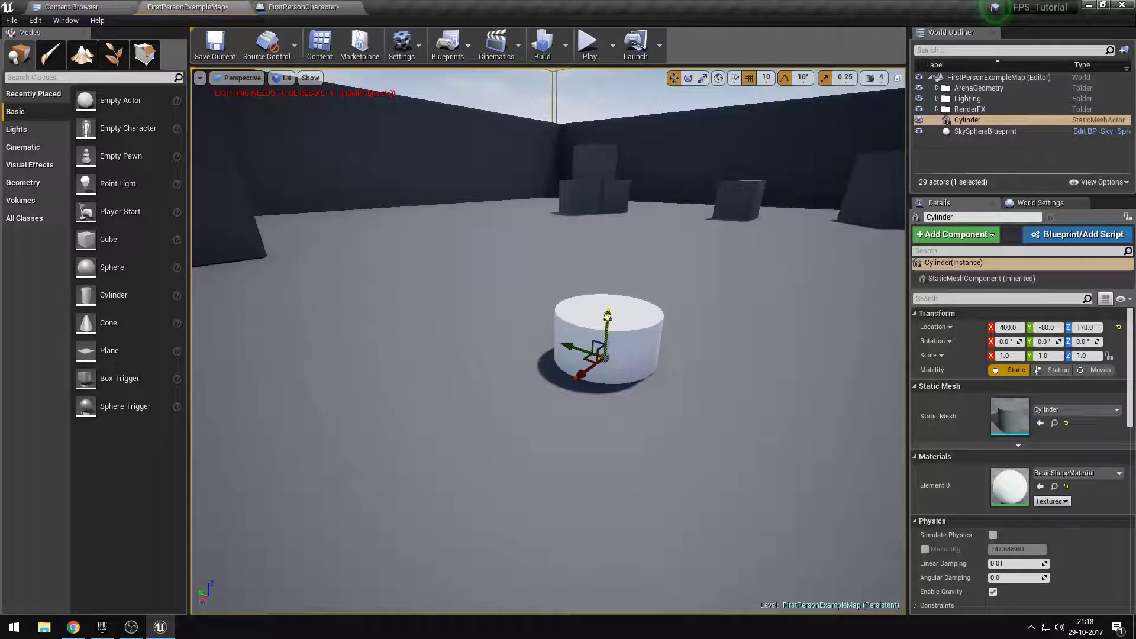
left_click_drag(607, 316, 614, 122)
key("f")
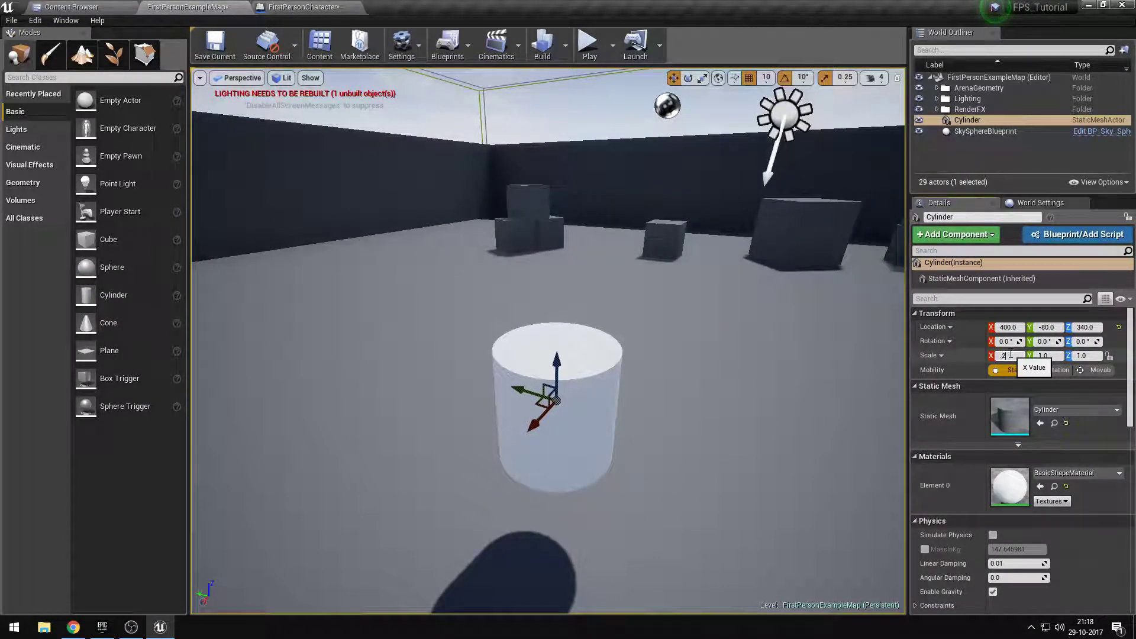
- Lock the cylinder's scale proportions and scale it uniformly to 0.25
type("0.25")
key("Return")
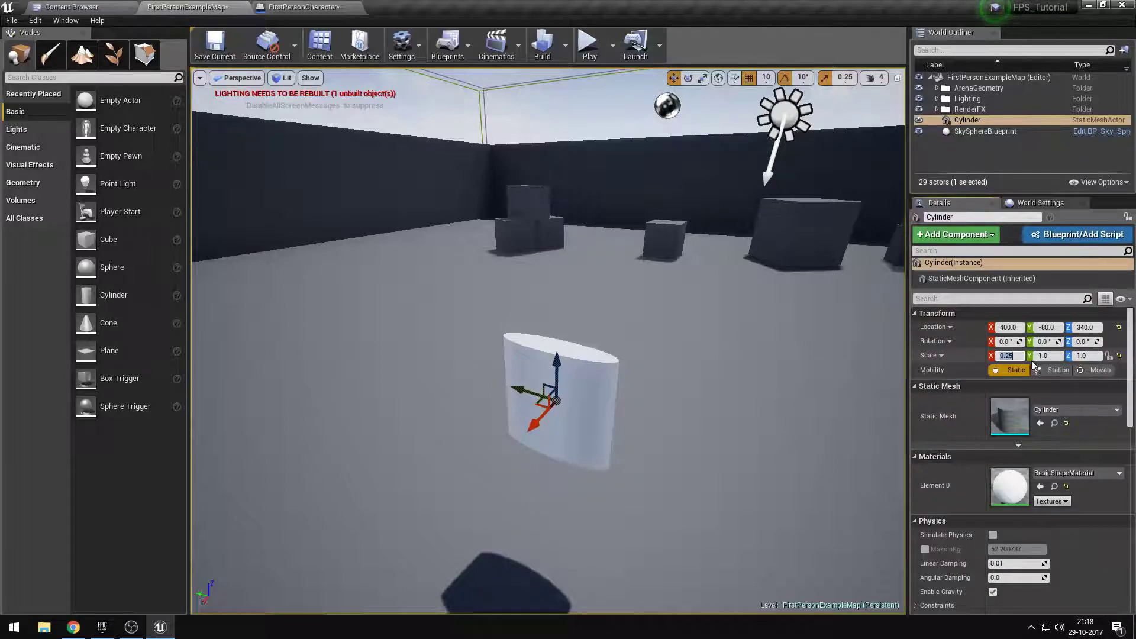
key("Return")
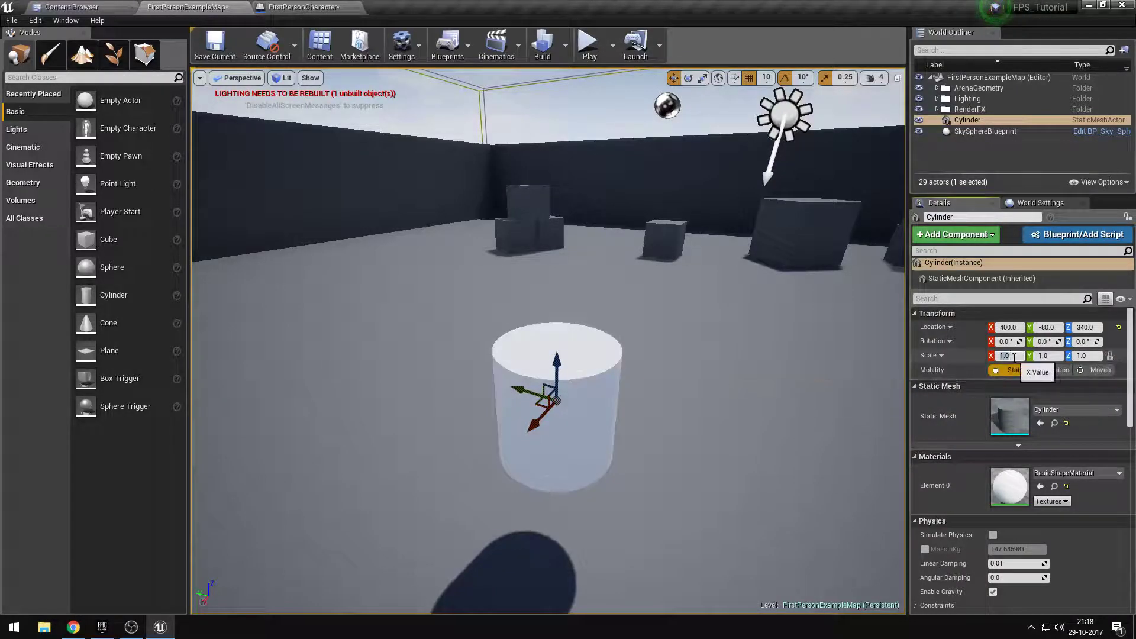
type("0.25")
key("Return")
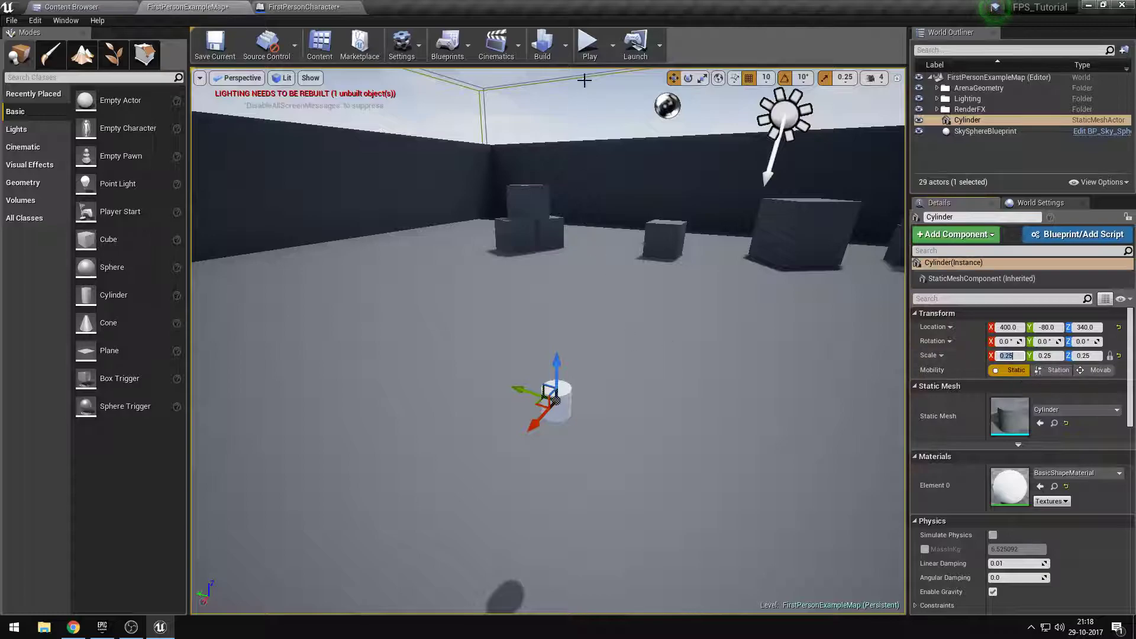
- Play-test the level briefly and set the cylinder's collision preset to NoCollision
left_click(588, 44)
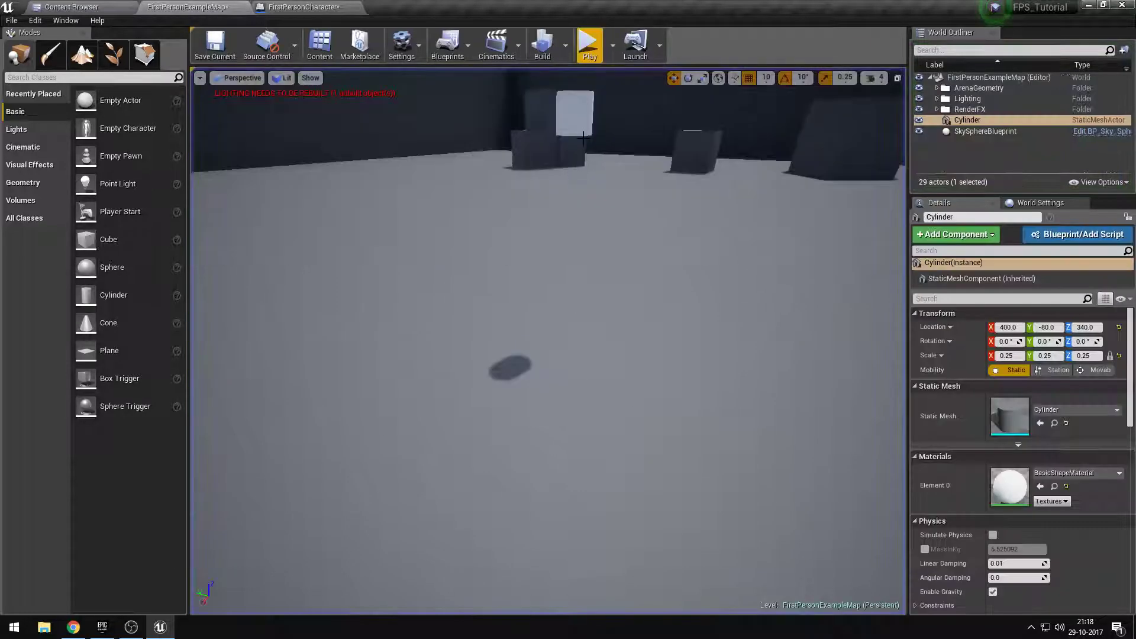
left_click(582, 131)
left_click(572, 112)
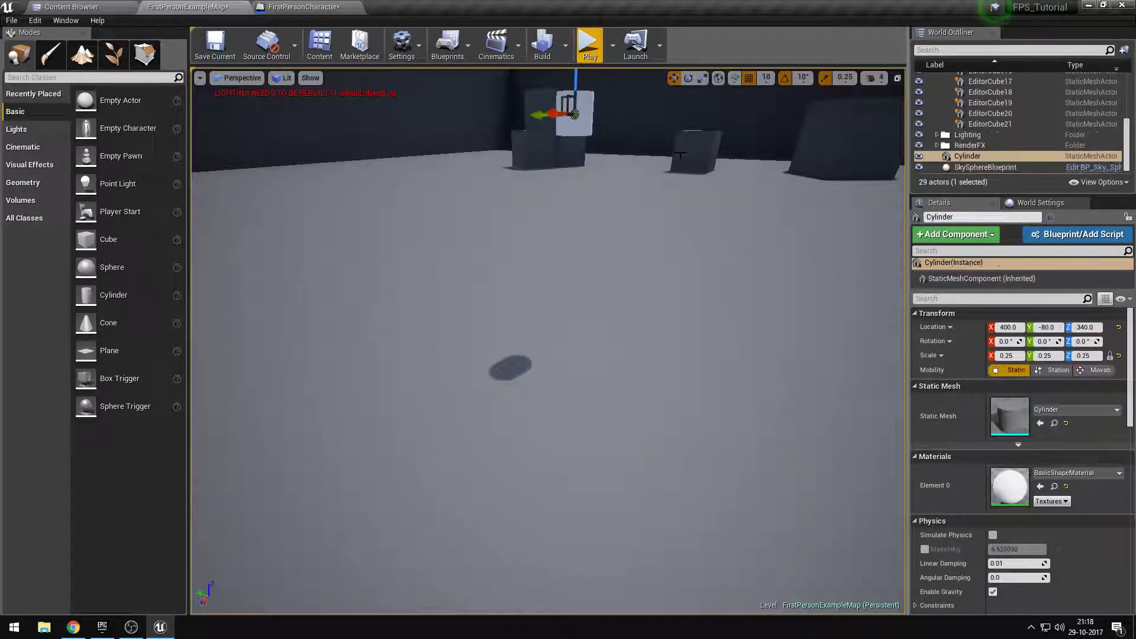
scroll(1063, 534, "down", 10)
scroll(1007, 500, "down", 5)
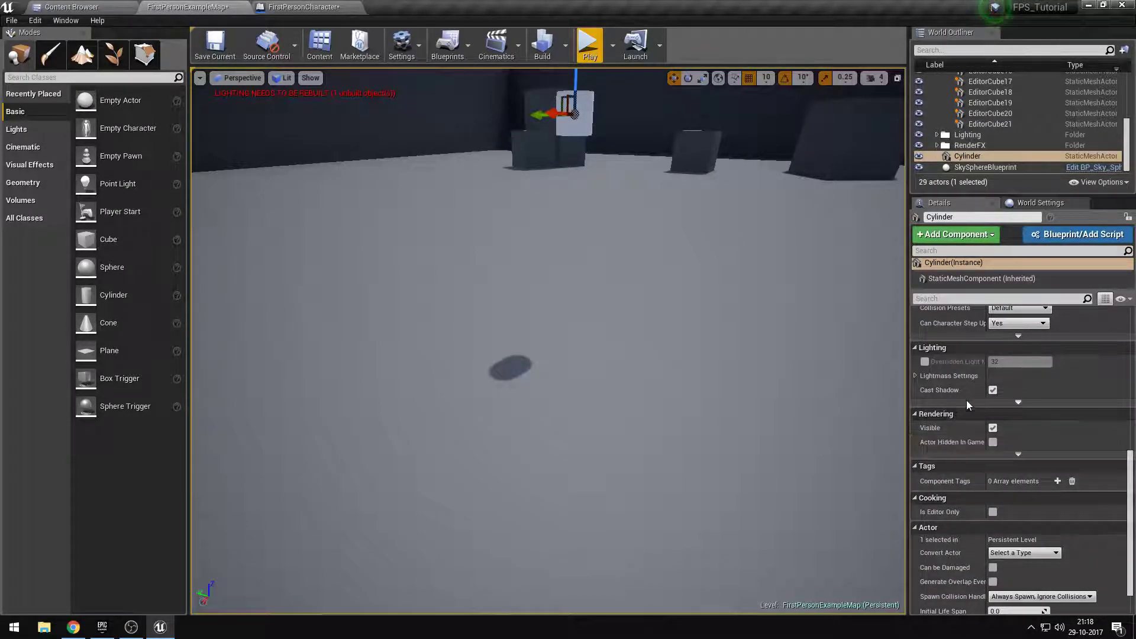
scroll(950, 413, "up", 6)
left_click(1011, 420)
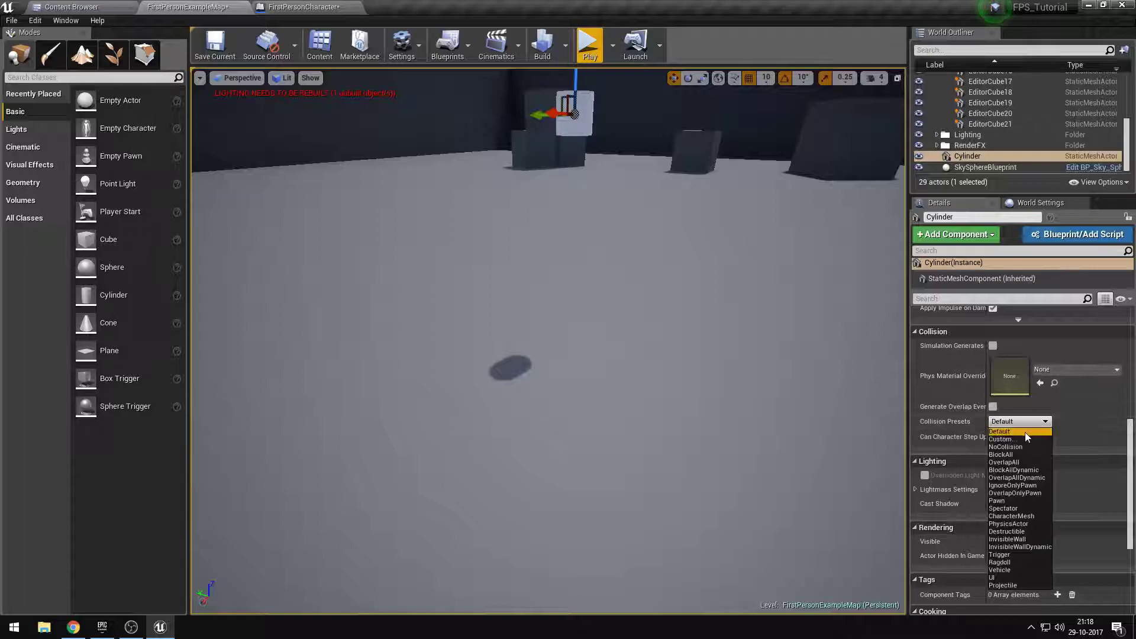
left_click(1013, 447)
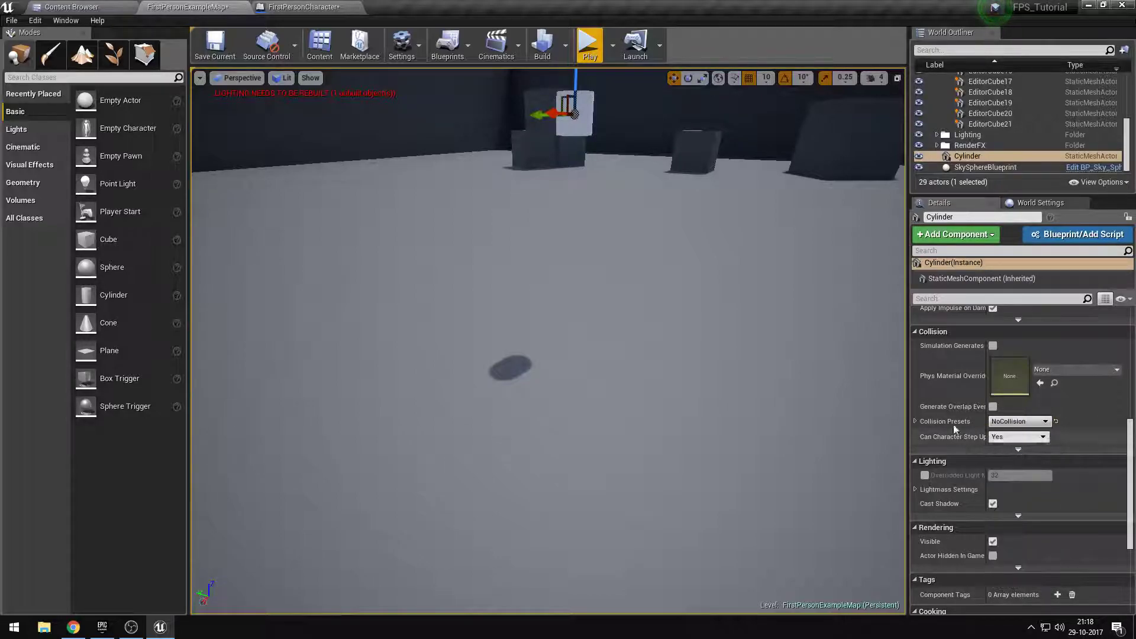
- Play-test moving around the floating cylinder to check the camera's behaviour against it, and end the session
left_click(589, 47)
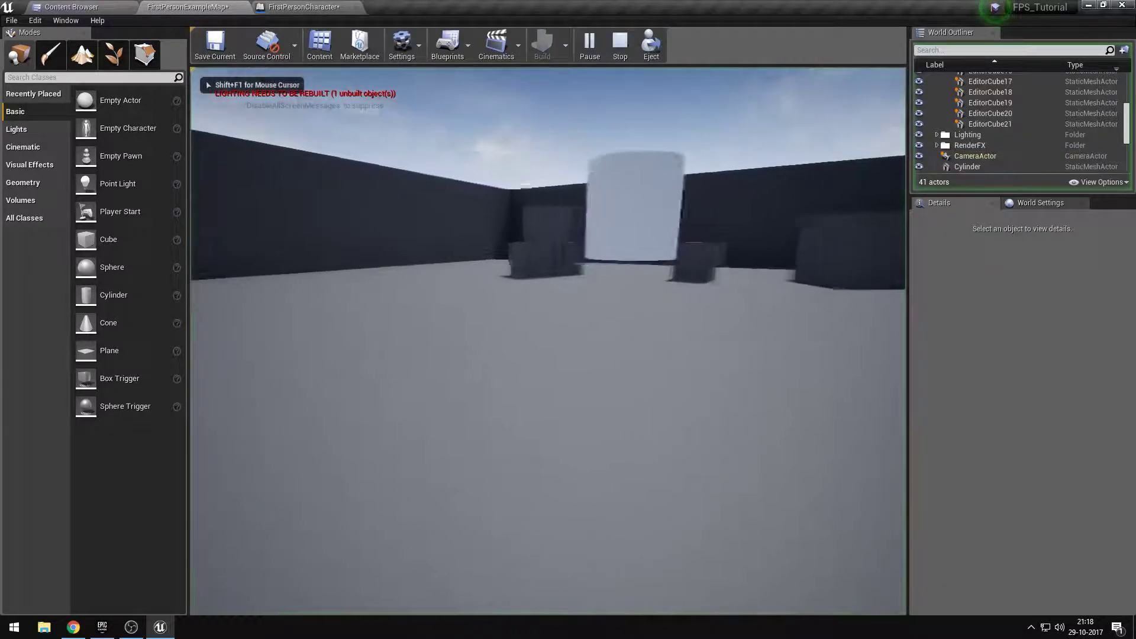
key("w")
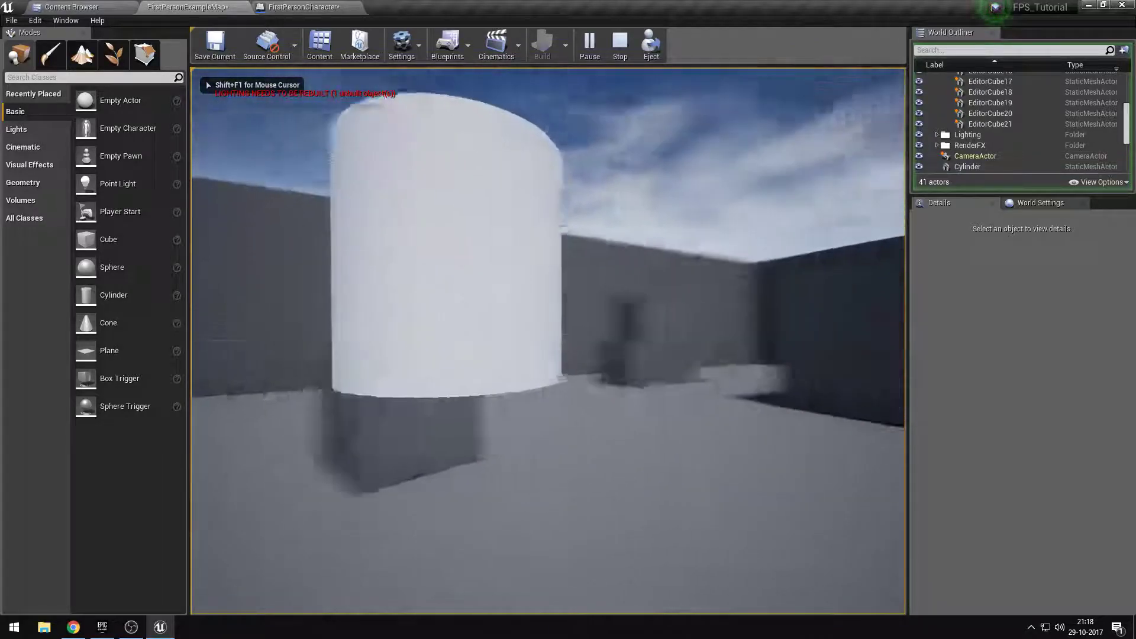
key("w")
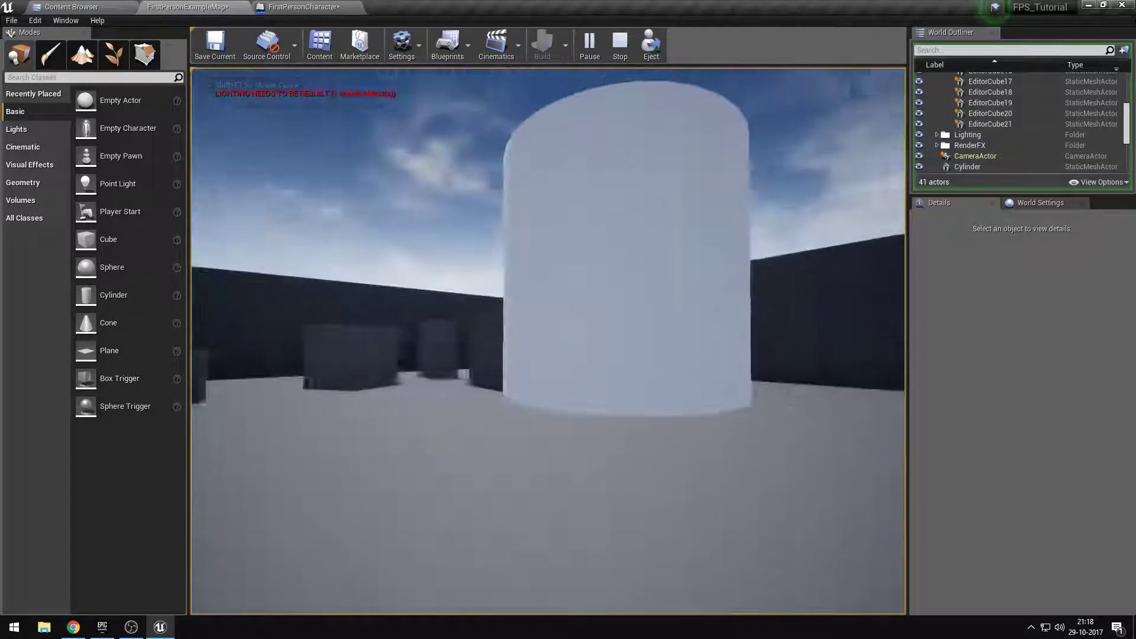
key("a")
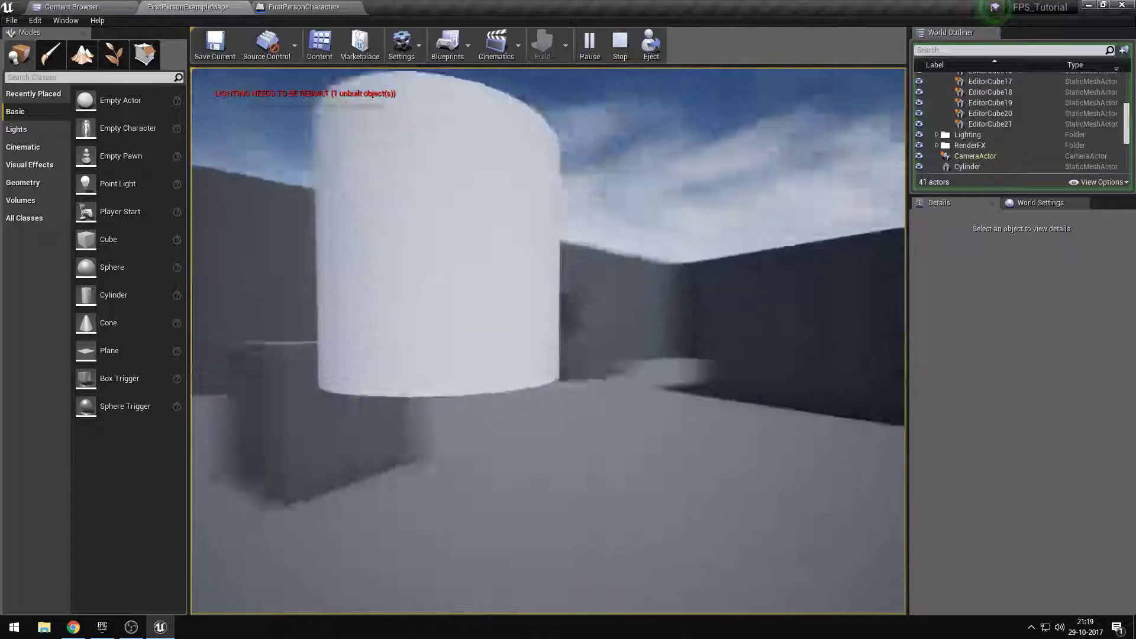
key("s")
key("w")
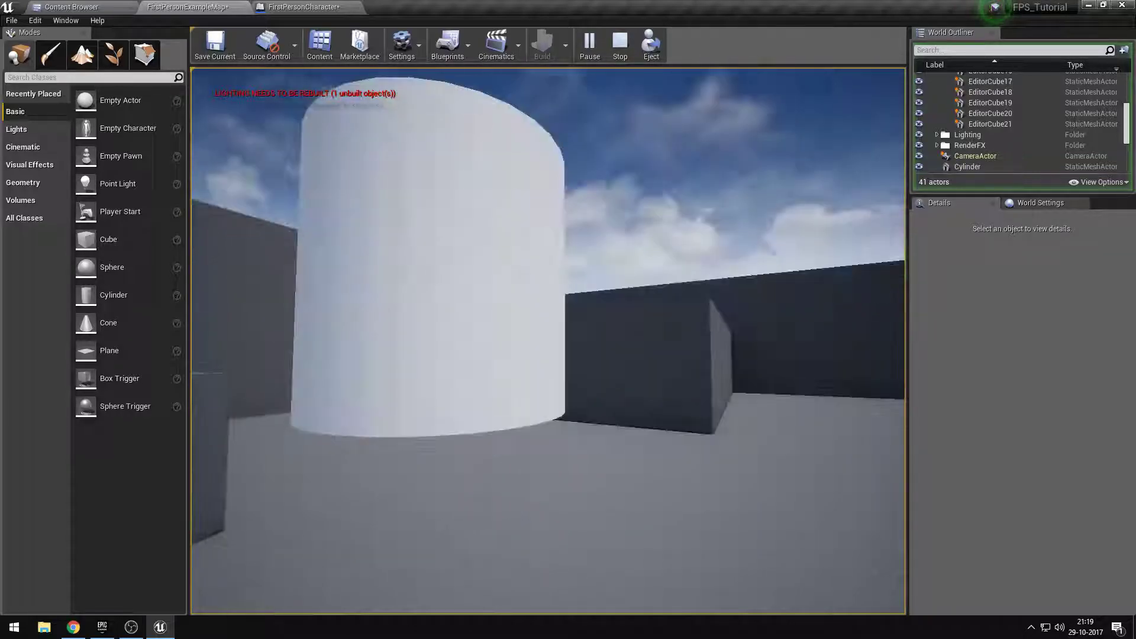
key("Escape")
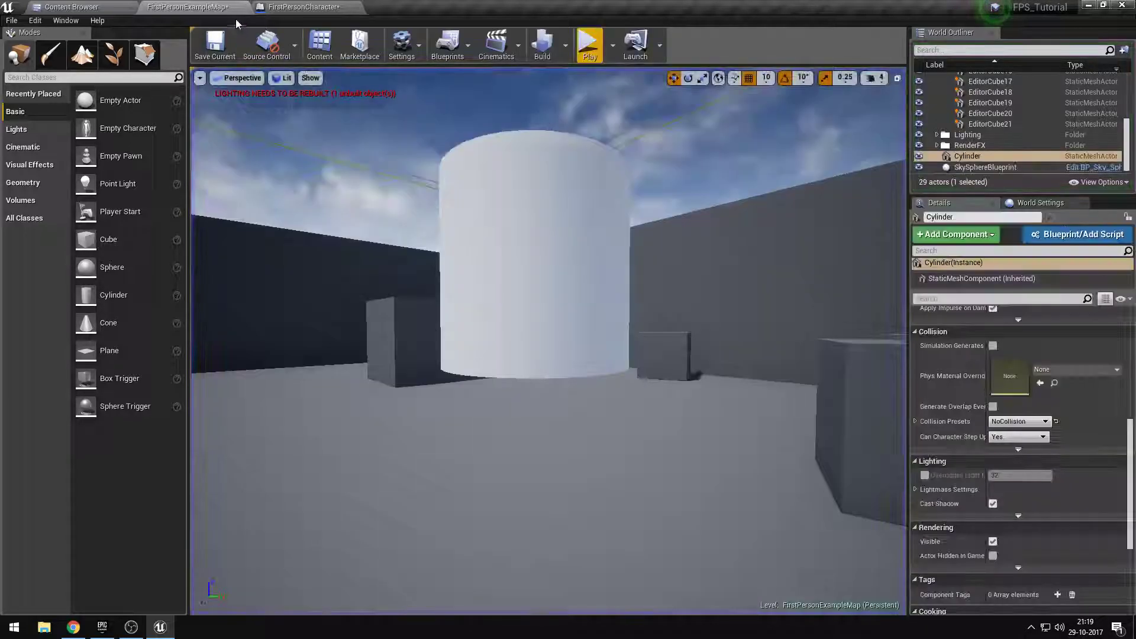
- Play-test again, walking up to the arena's cubes and back to the cylinder, and end the session
left_click(587, 49)
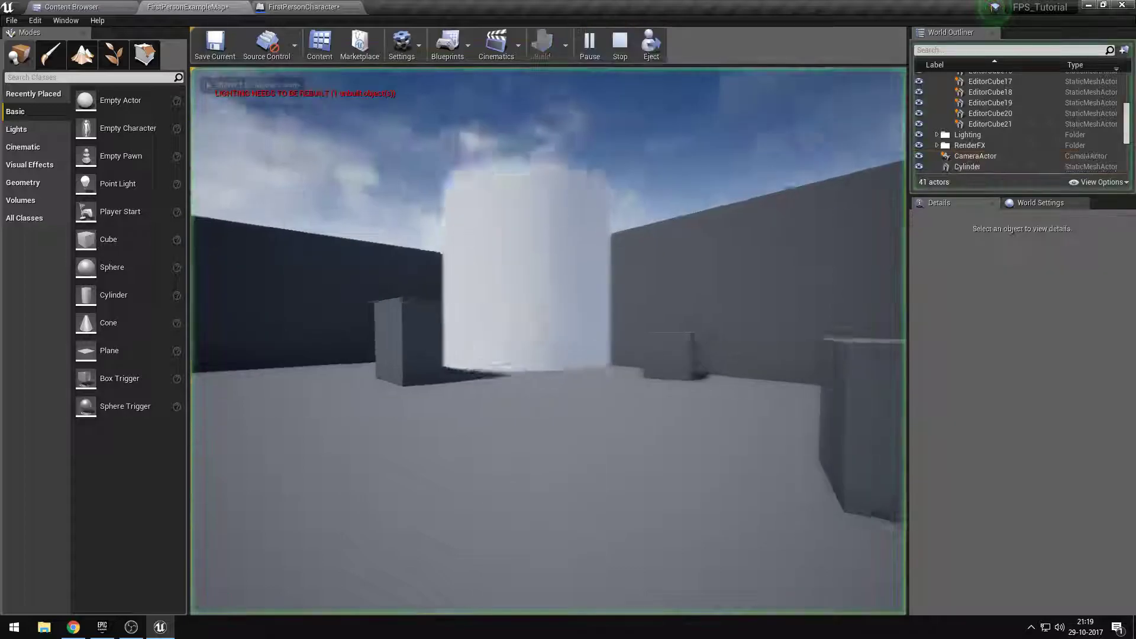
key("w")
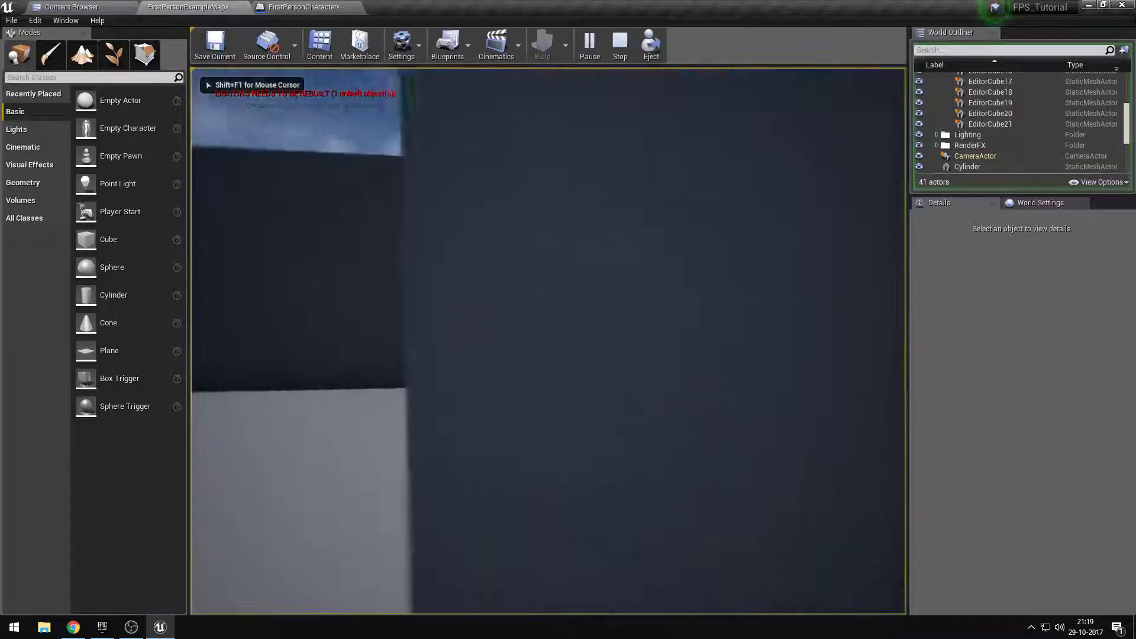
key("w")
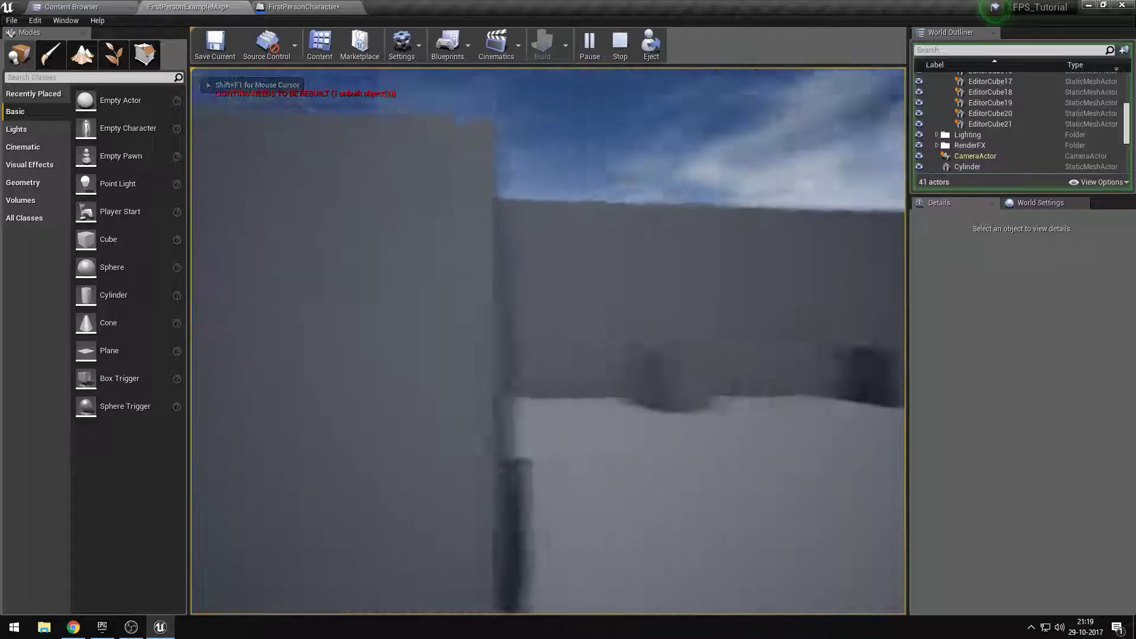
key("w")
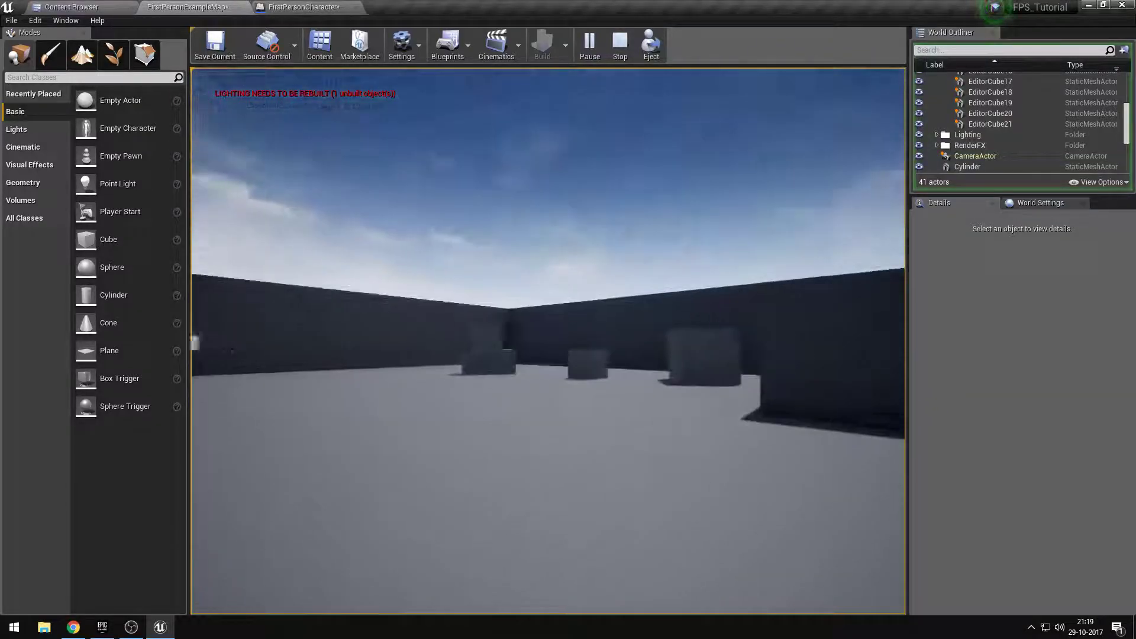
key("w")
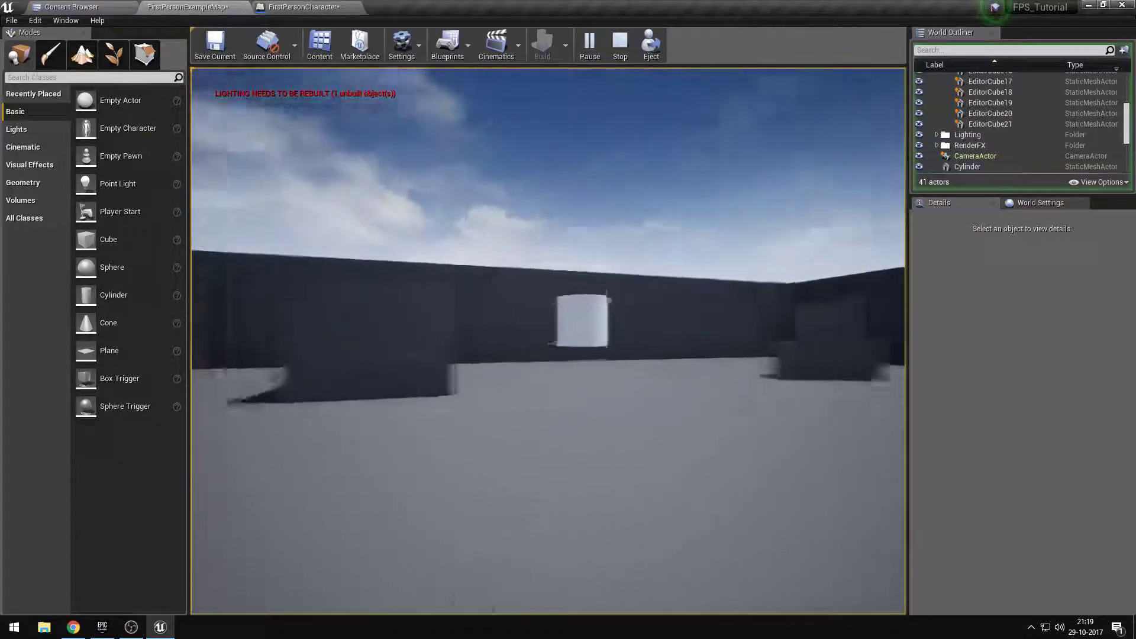
key("Escape")
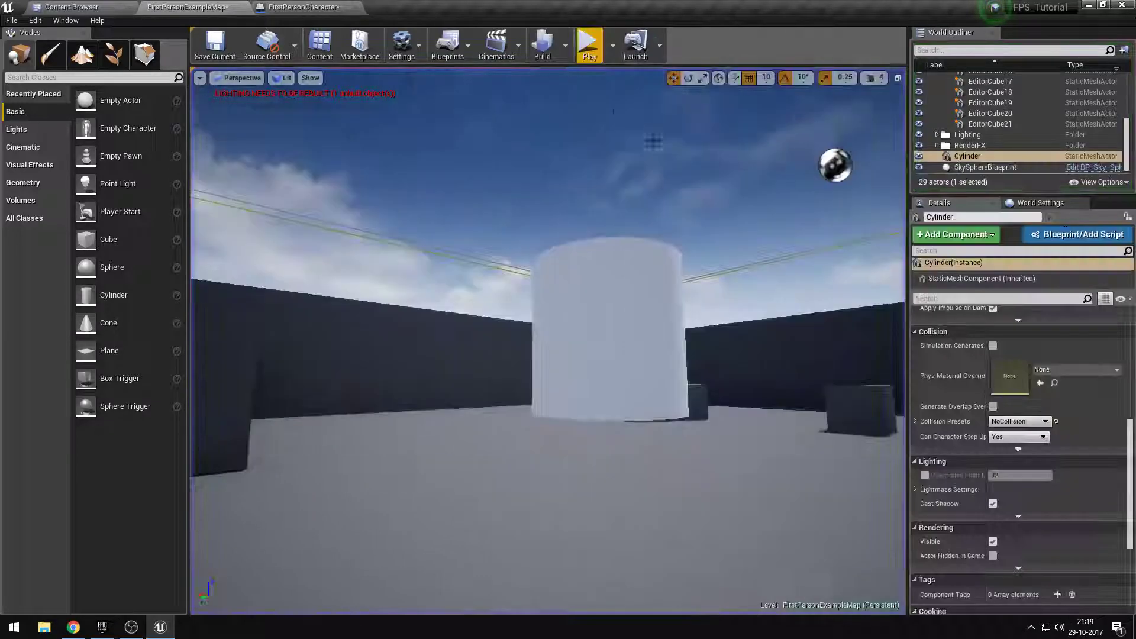
- In the FirstPersonCharacter blueprint, set the FirstPersonCamera's X and Y location to 0
left_click(267, 7)
left_click(48, 114)
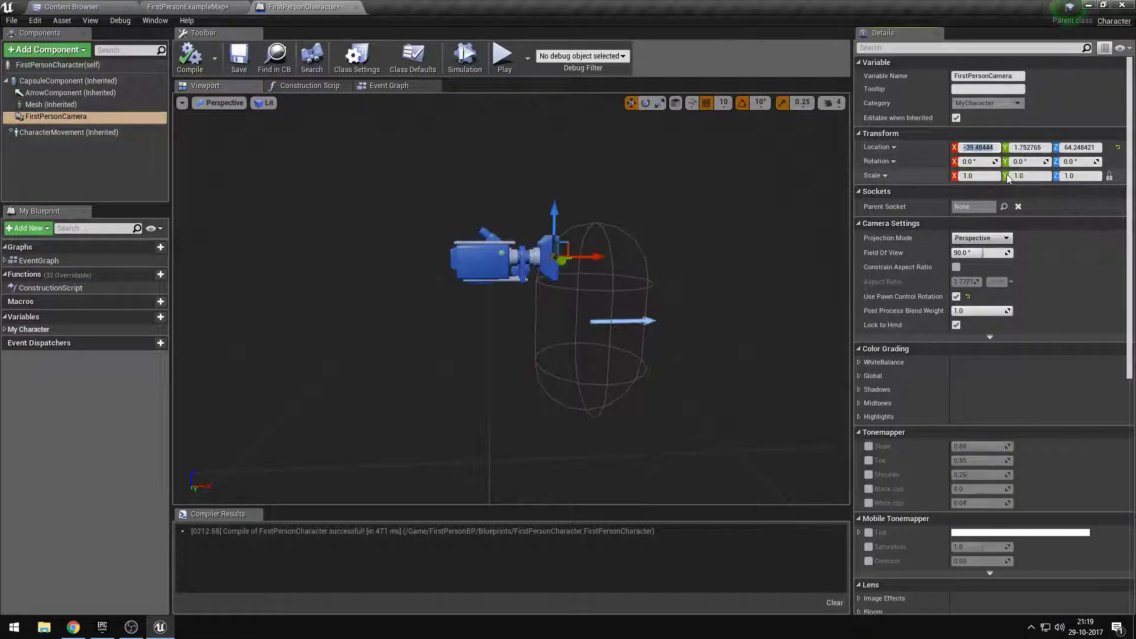
type("0")
key("Return")
right_click_drag(728, 255, 592, 260)
- Play-test the level with the centred camera by moving around the cylinder, and end the session
left_click(188, 6)
left_click(590, 44)
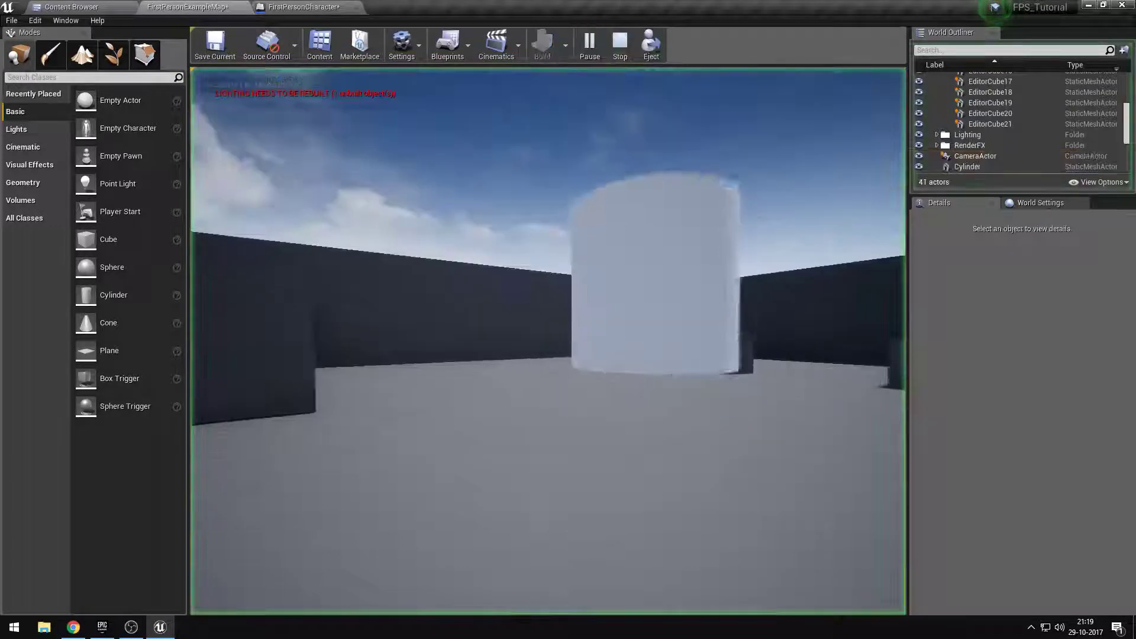
key("w")
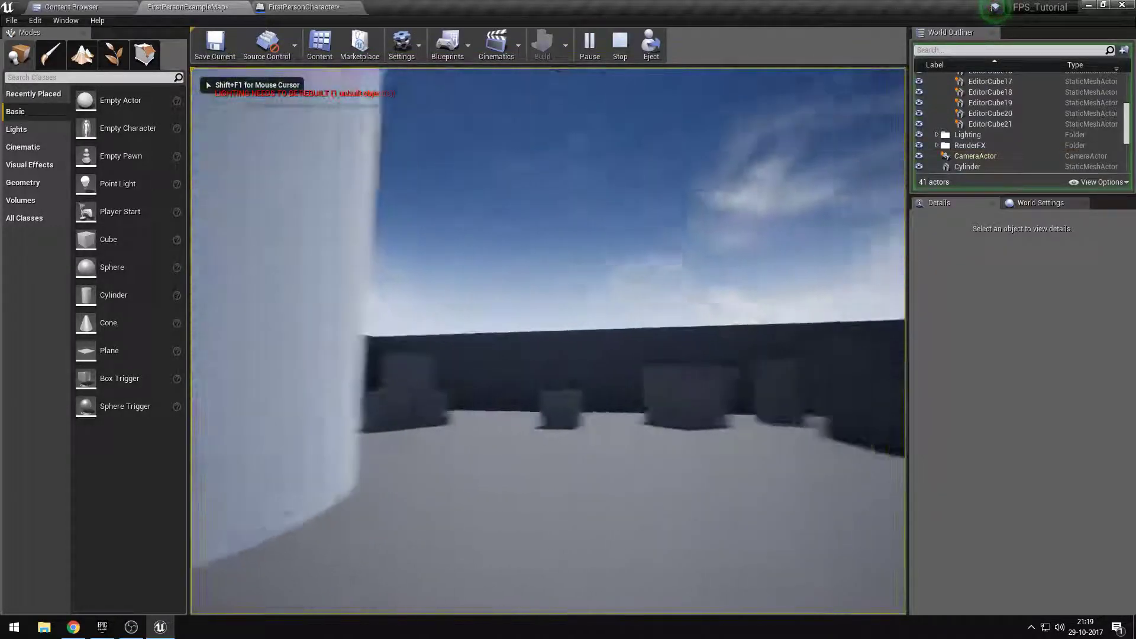
key("s")
key("shift+F1")
key("Escape")
- Enable Constrain Aspect Ratio on the FirstPersonCamera and compile the FirstPersonCharacter blueprint
left_click(335, 6)
right_click_drag(681, 349, 627, 337)
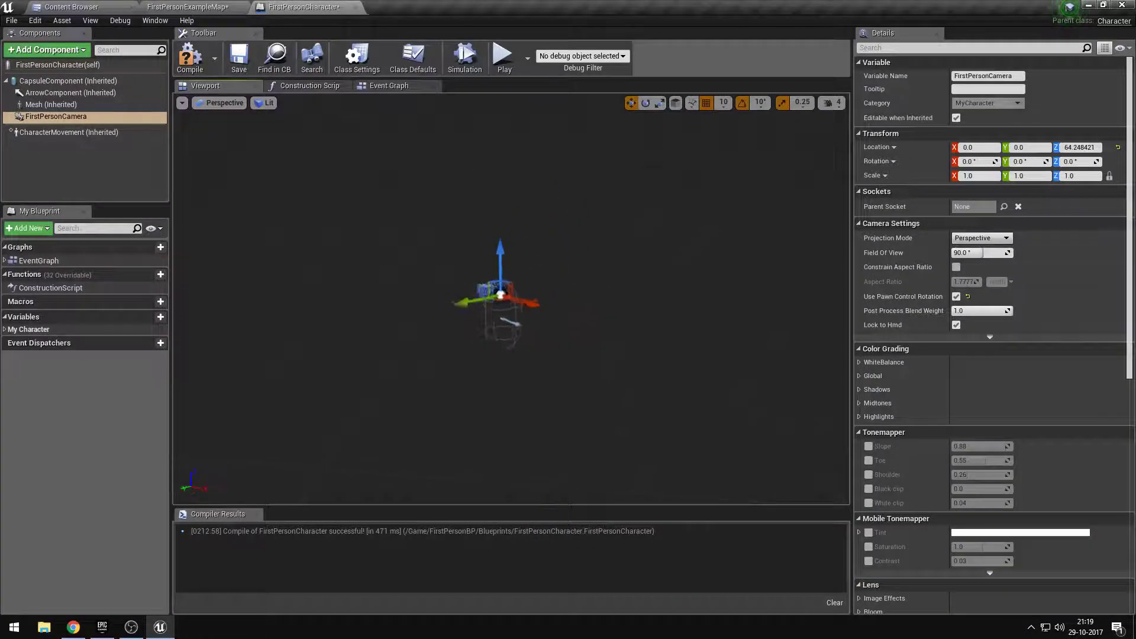
left_click(957, 267)
left_click(189, 57)
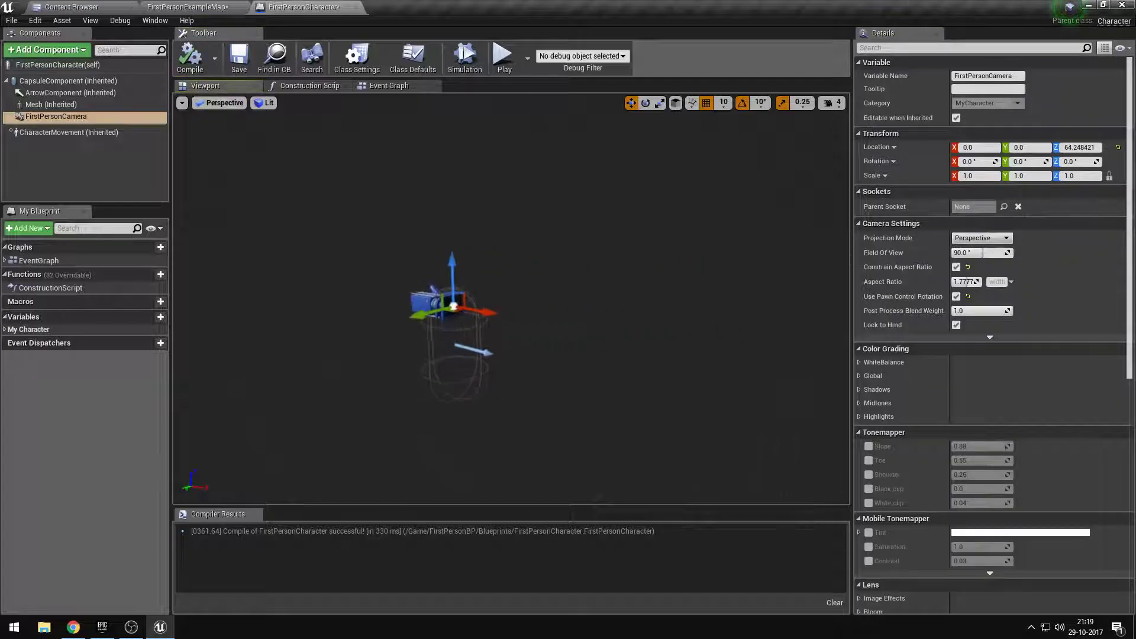
- Add a Skeletal Mesh component under FirstPersonCamera and assign the SK_FPSArms mesh to it
right_click_drag(569, 355, 561, 354)
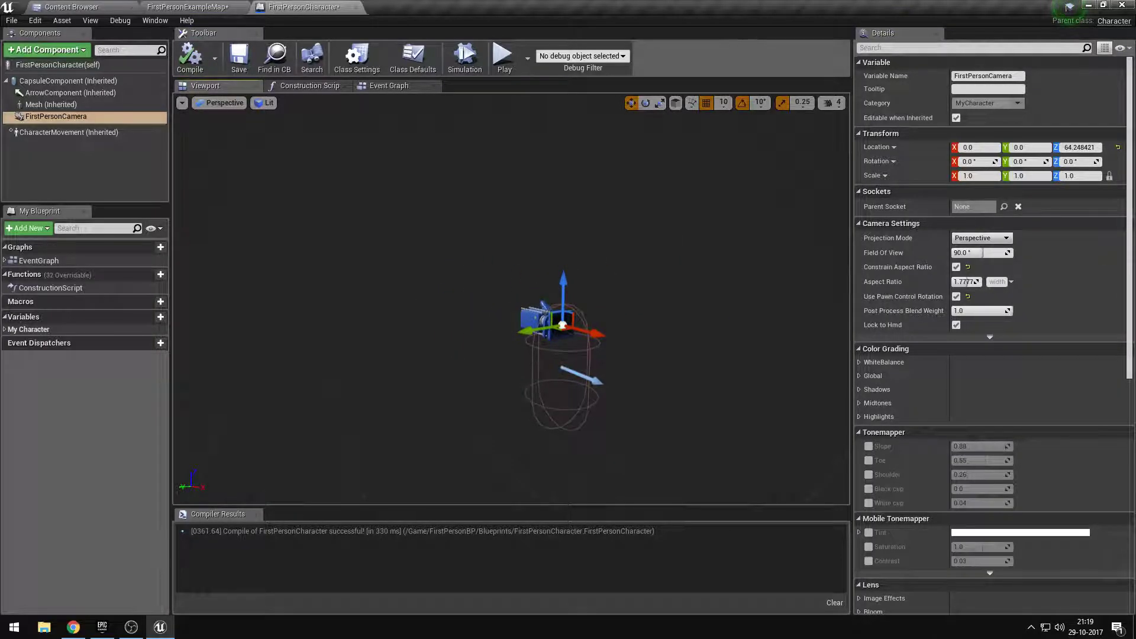
mouse_move(484, 383)
right_mouse_down()
mouse_move(515, 382)
mouse_move(484, 383)
right_mouse_up()
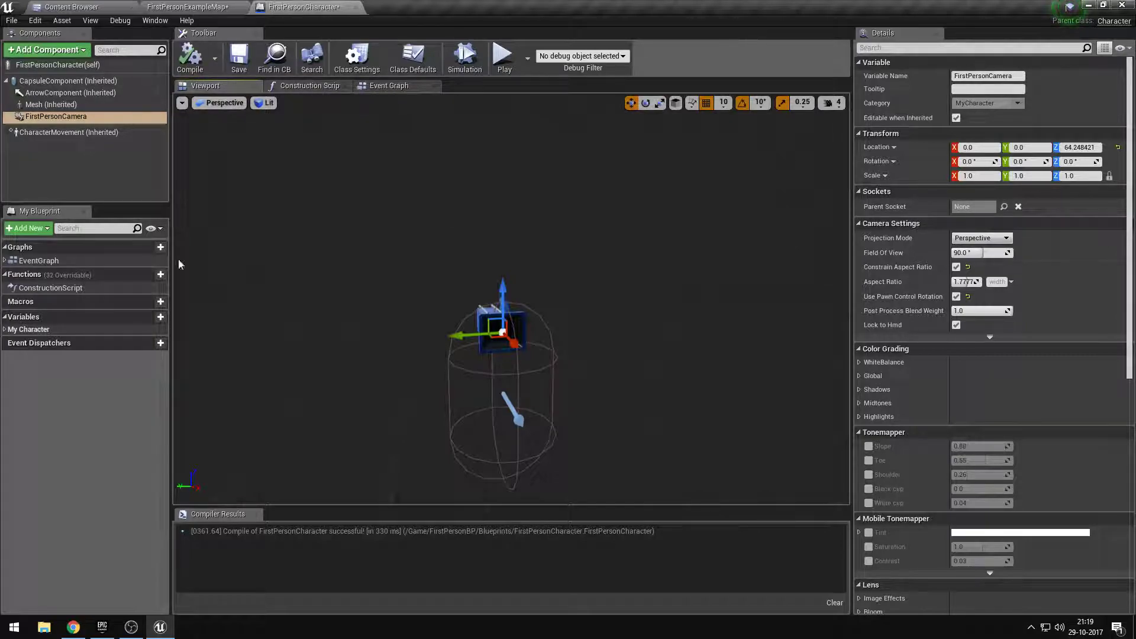
left_click(53, 49)
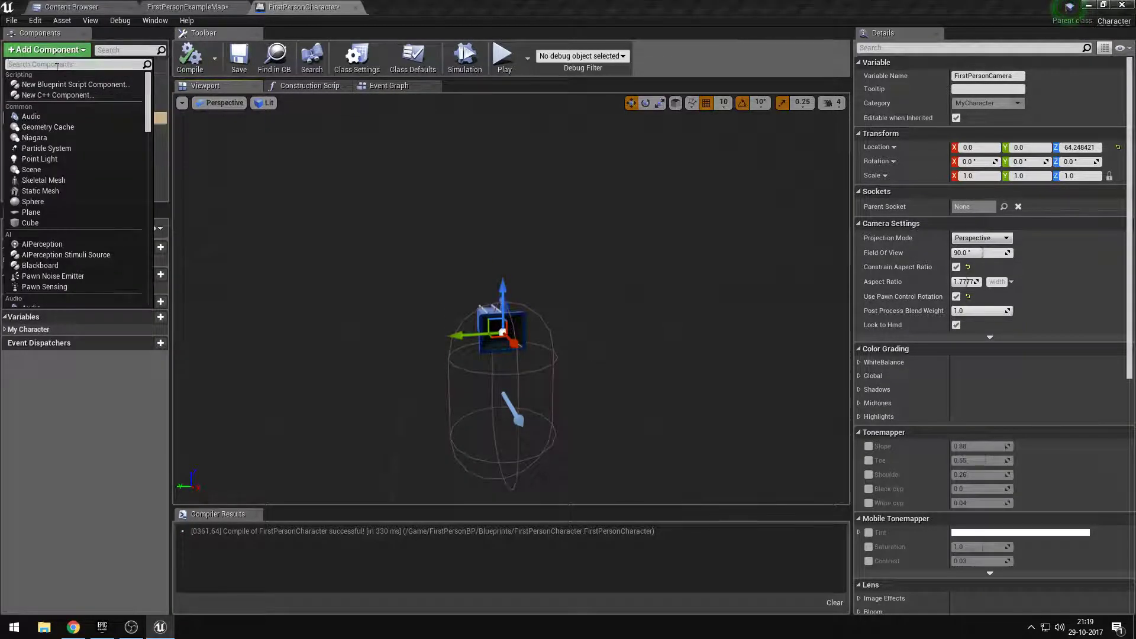
left_click(43, 180)
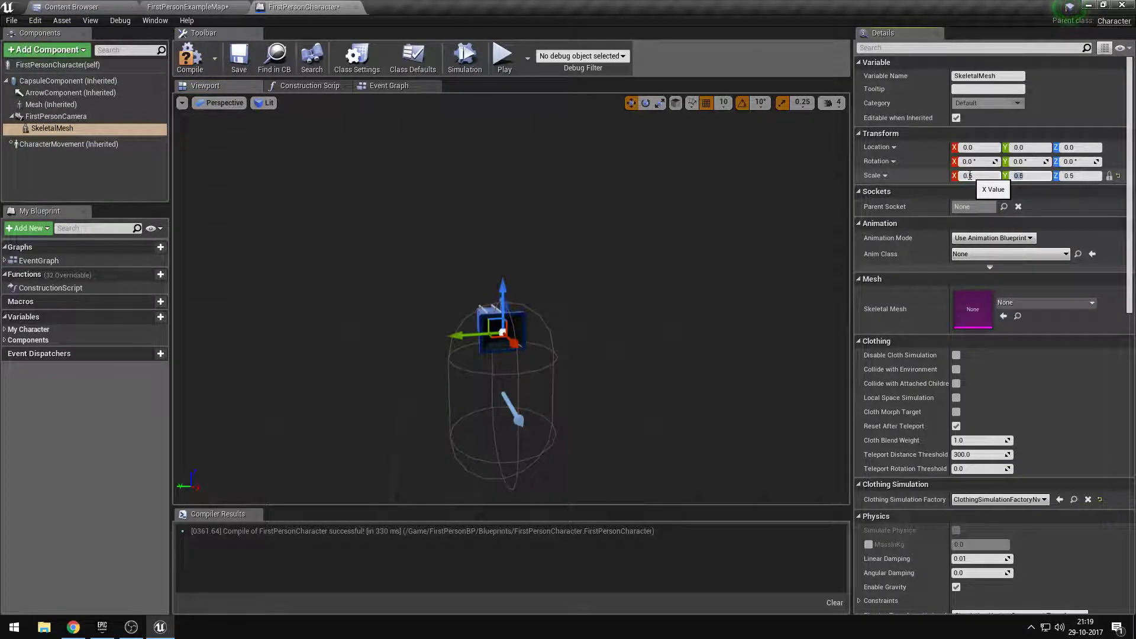
left_click(1018, 303)
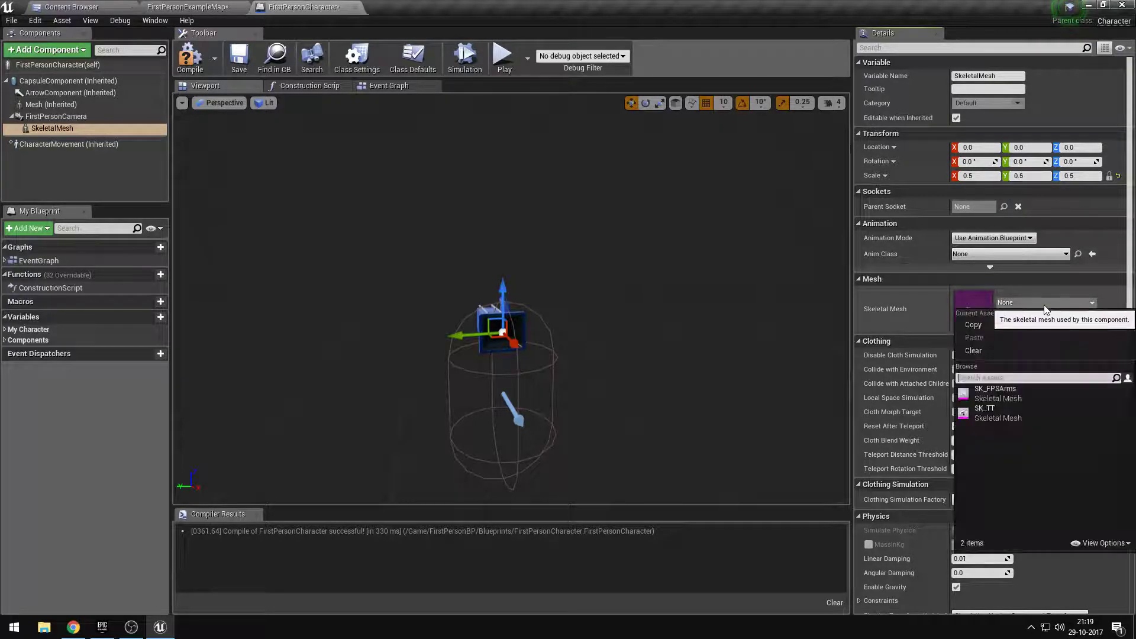
left_click(1014, 395)
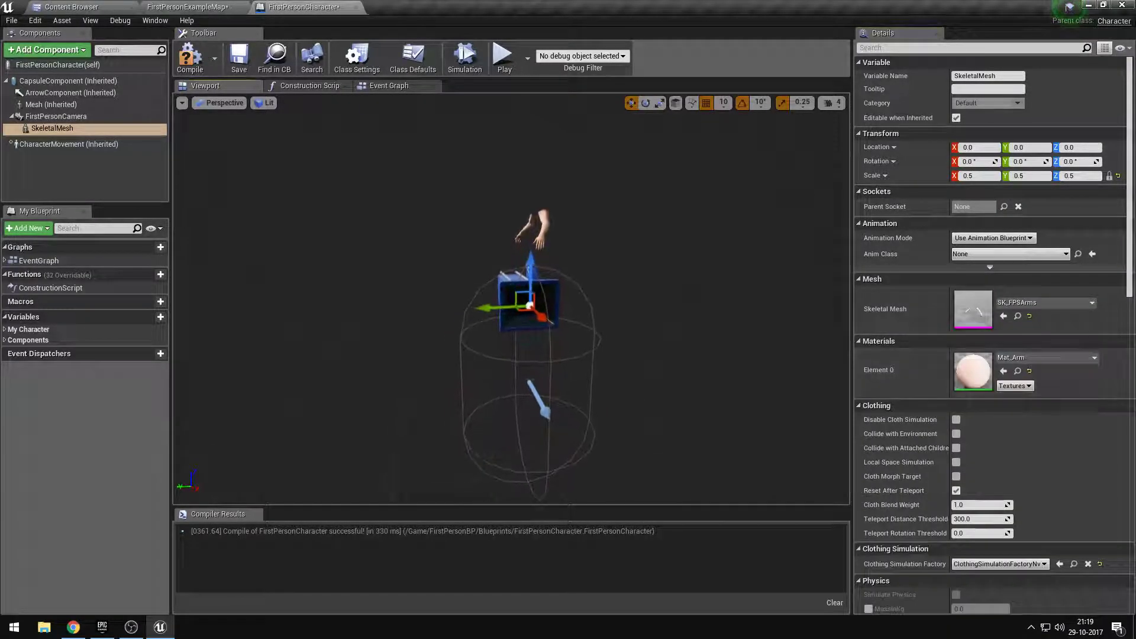
- Set the arms mesh's scale to 1.0 on all axes and view the arms relative to the camera
key("a")
right_click_drag(512, 298, 595, 316)
key("w")
key("s")
key("a")
key("w")
key("d")
key("s")
key("w")
left_click(973, 178)
type("1")
key("s")
right_click_drag(734, 254, 676, 279)
key("a")
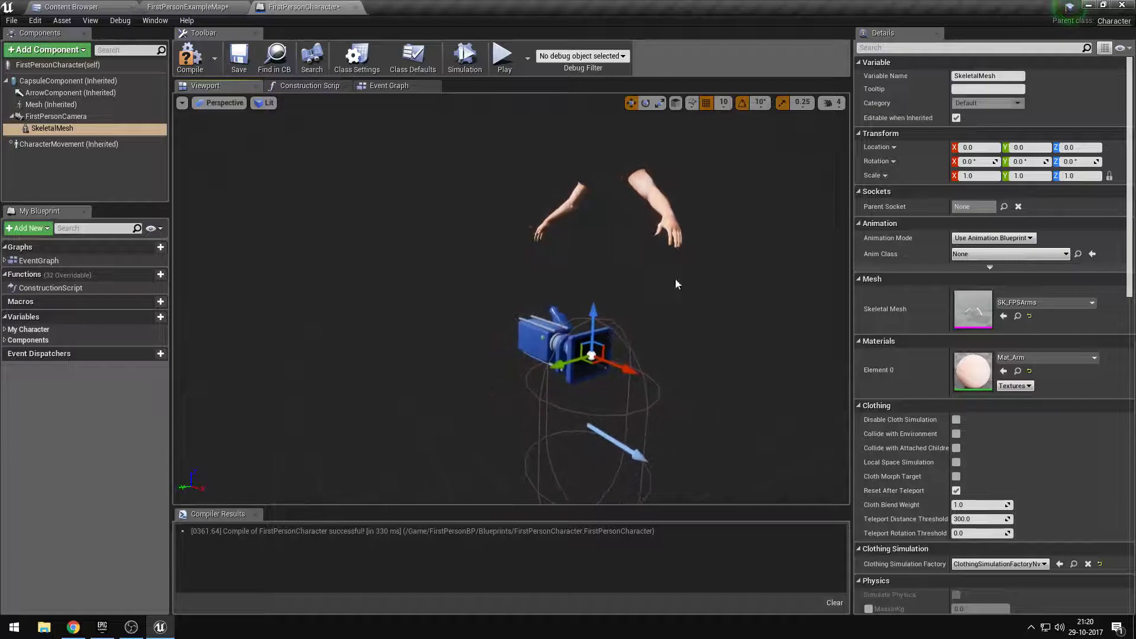
- Set the arms mesh's location to X 10 and Z -165, with a Z rotation of -90°
left_click(1085, 150)
type("-165")
key("Return")
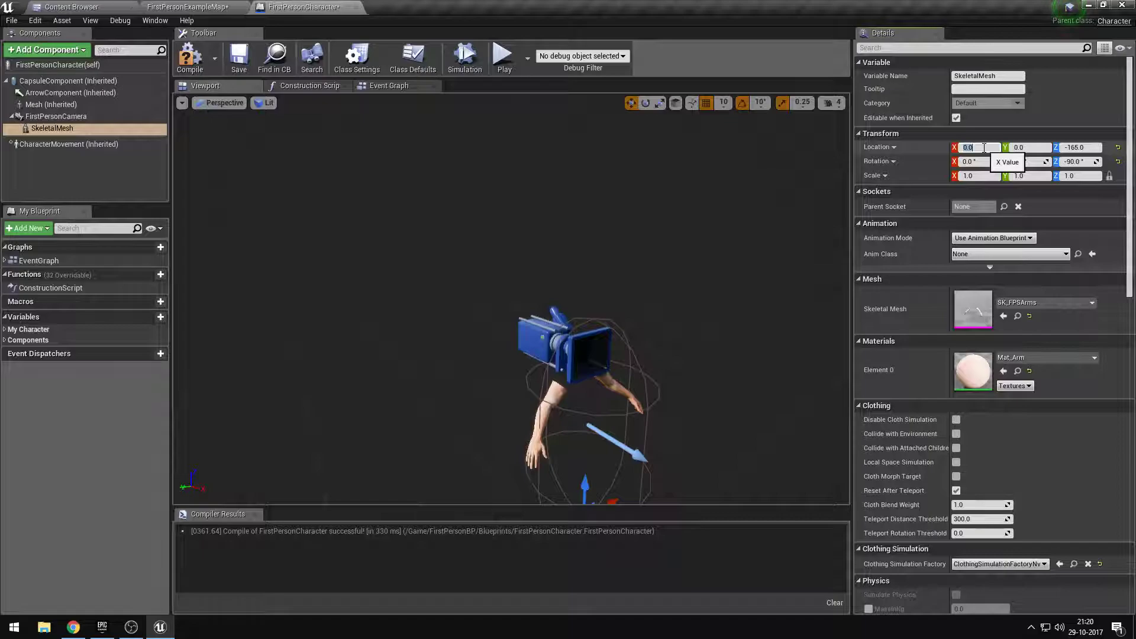
right_click_drag(514, 205, 526, 236)
key("w")
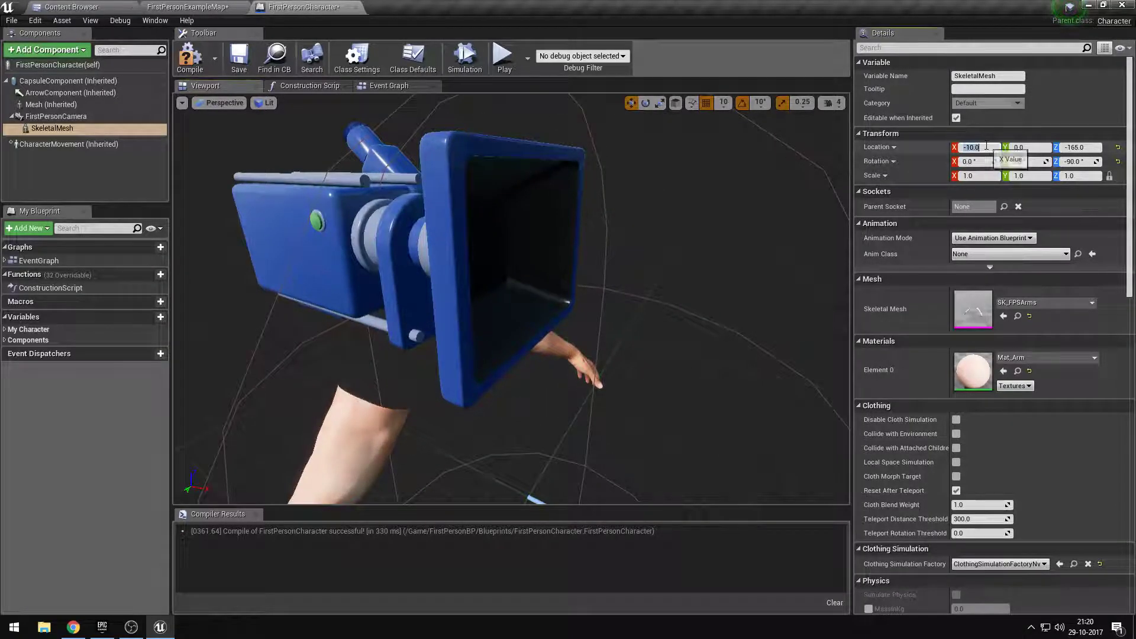
key("Return")
scroll(732, 293, "down", 6)
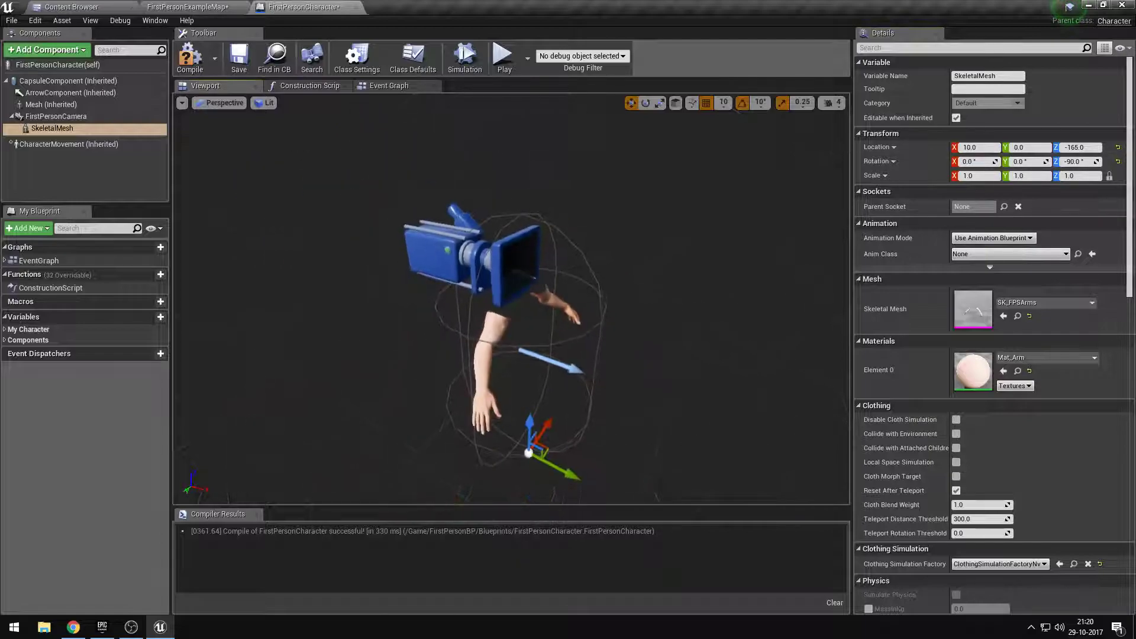
- Assign FPSArms_Skeleton_AnimBlueprint_TT as the arms mesh's animation class
left_click(1031, 254)
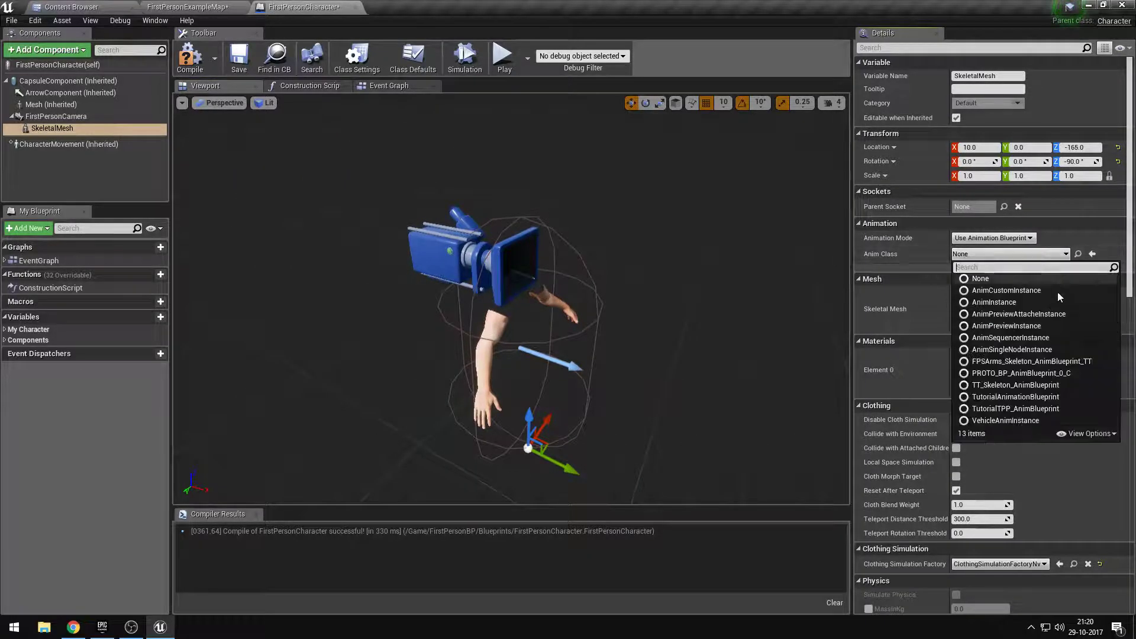
left_click(1032, 361)
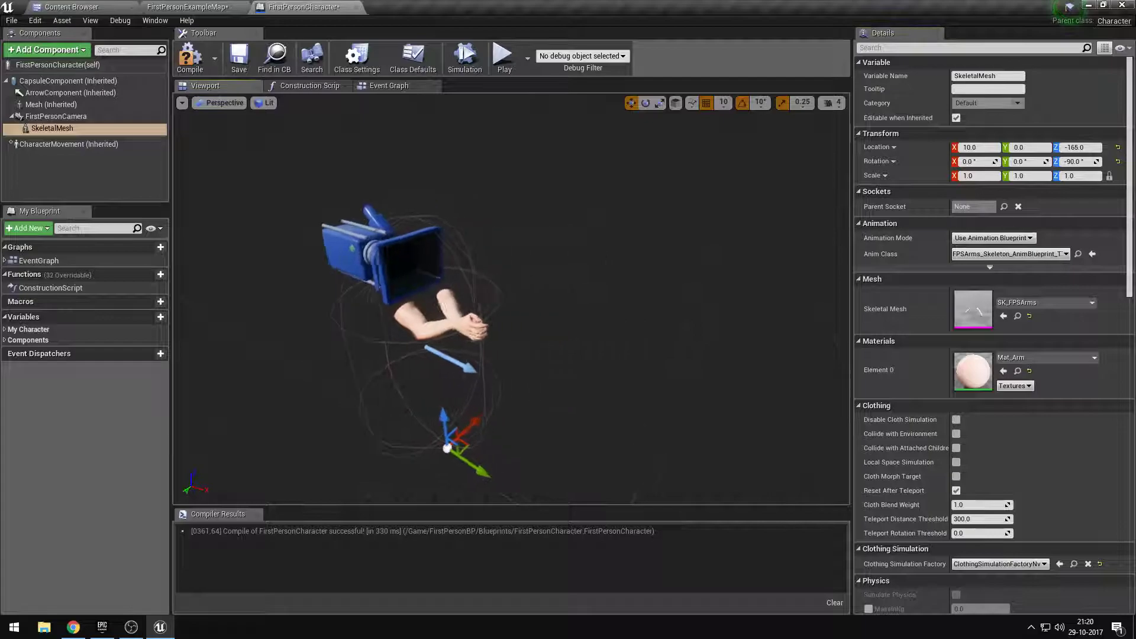
right_click_drag(547, 325, 556, 325)
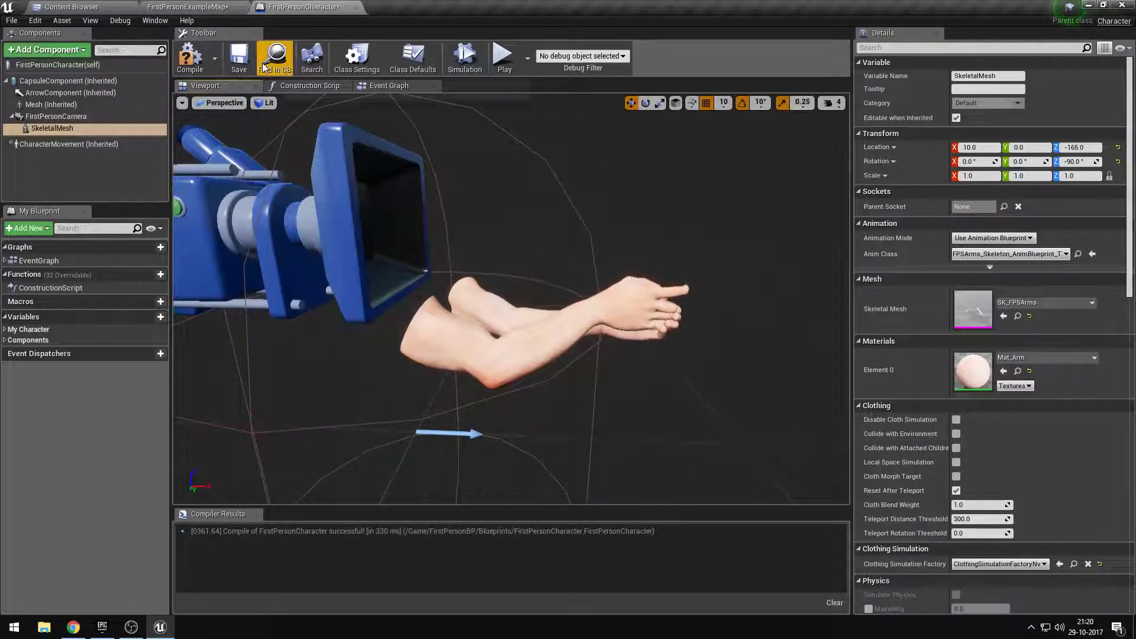
- Set the arms mesh's X location to -10 and compile the FirstPersonCharacter blueprint
left_click(976, 148)
type("-10")
key("Return")
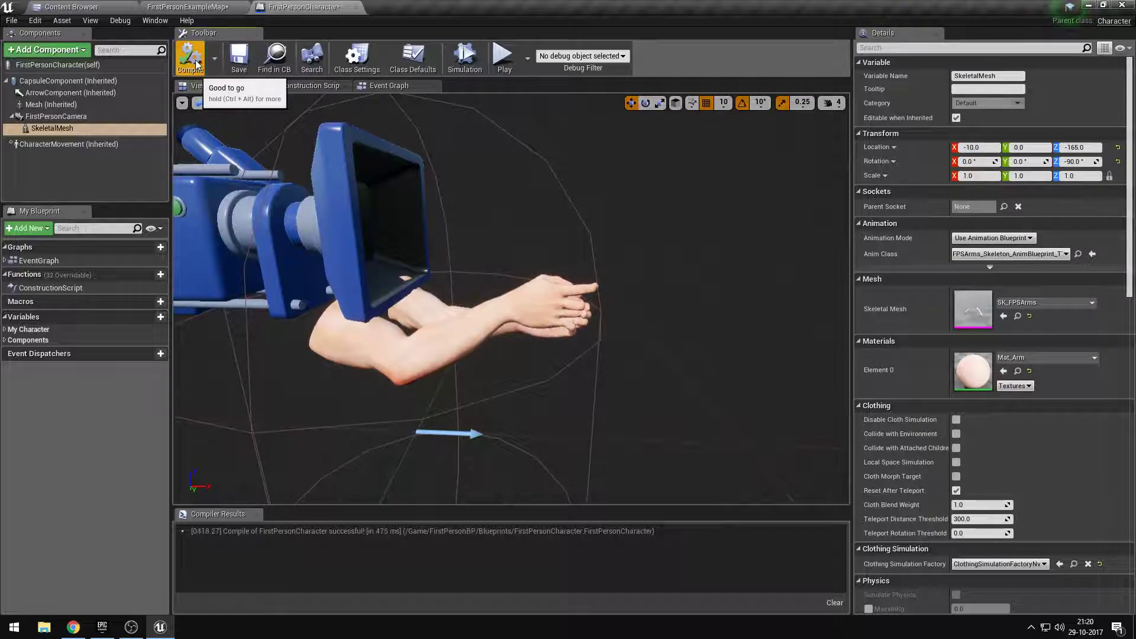
- Play-test FirstPersonExampleMap to check the arms in the camera view, and end the session
left_click(213, 7)
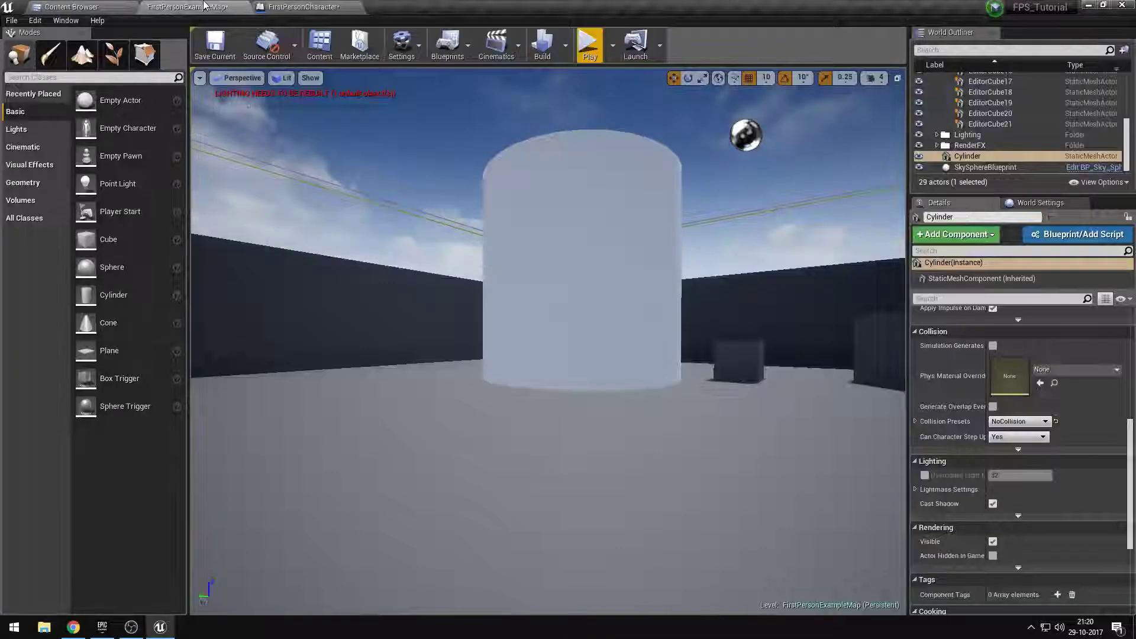
left_click(589, 47)
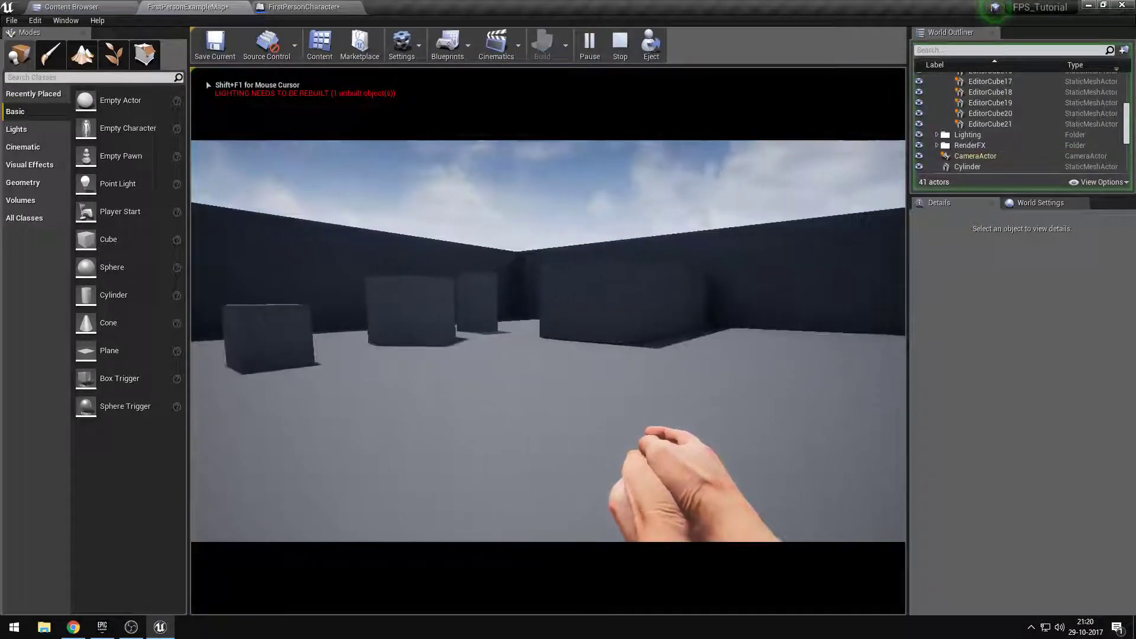
key("Escape")
- Try moving the arms mesh forward along X in the blueprint, then play-test the level and end the session
left_click(362, 7)
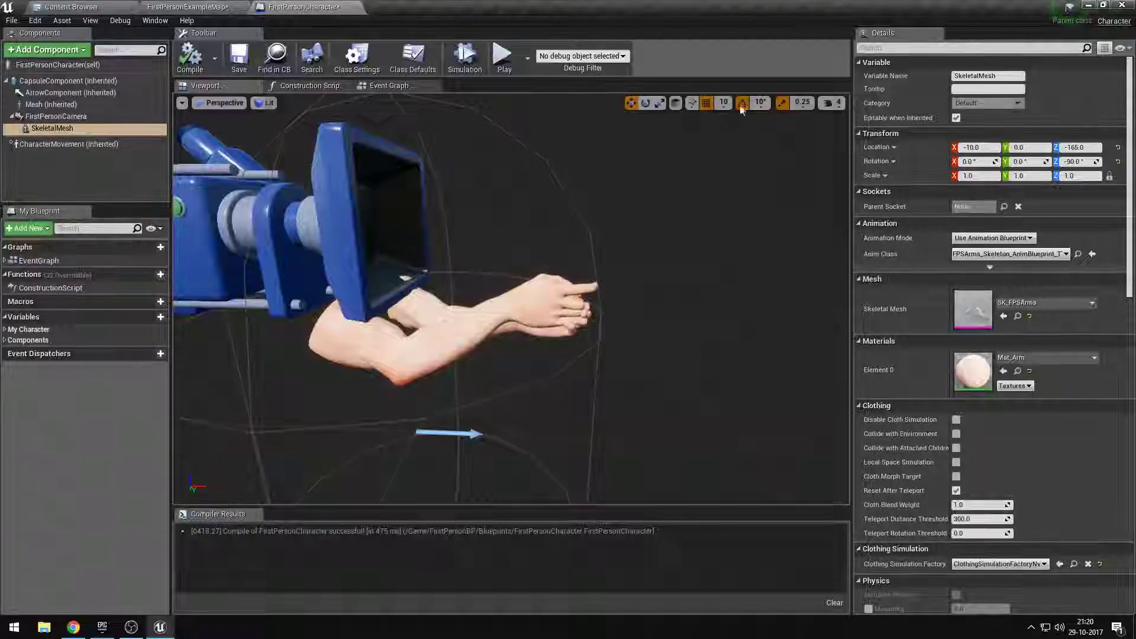
left_click(964, 152)
key("ctrl+Tab")
key("ctrl+Tab")
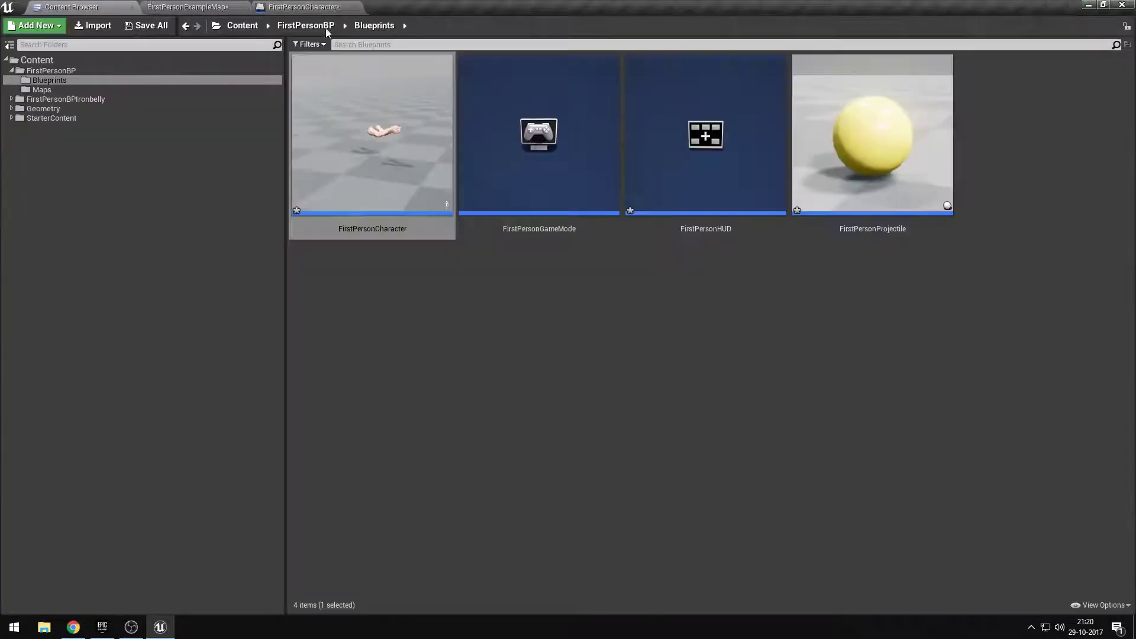
left_click(588, 46)
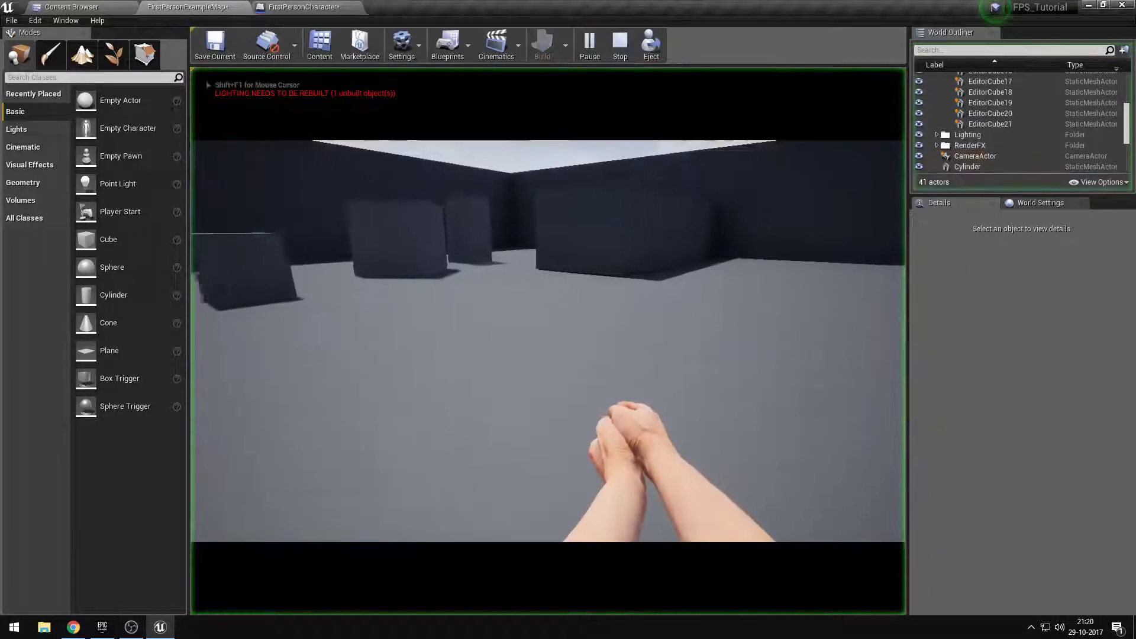
key("Escape")
- In the FirstPersonCharacter blueprint, set the arms mesh's X location back to -10
left_click(303, 7)
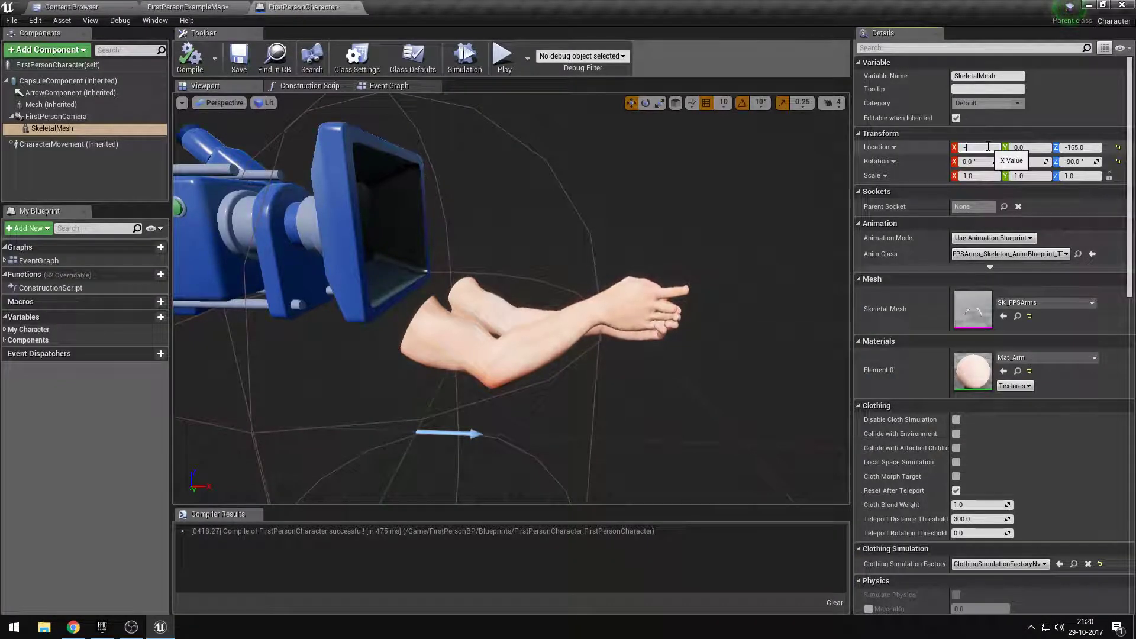
left_click(989, 146)
type("-1")
key("Return")
- Play-test the level with the repositioned arms, walking toward the floating cylinder, and end the session
left_click(188, 7)
left_click(611, 55)
left_click(594, 50)
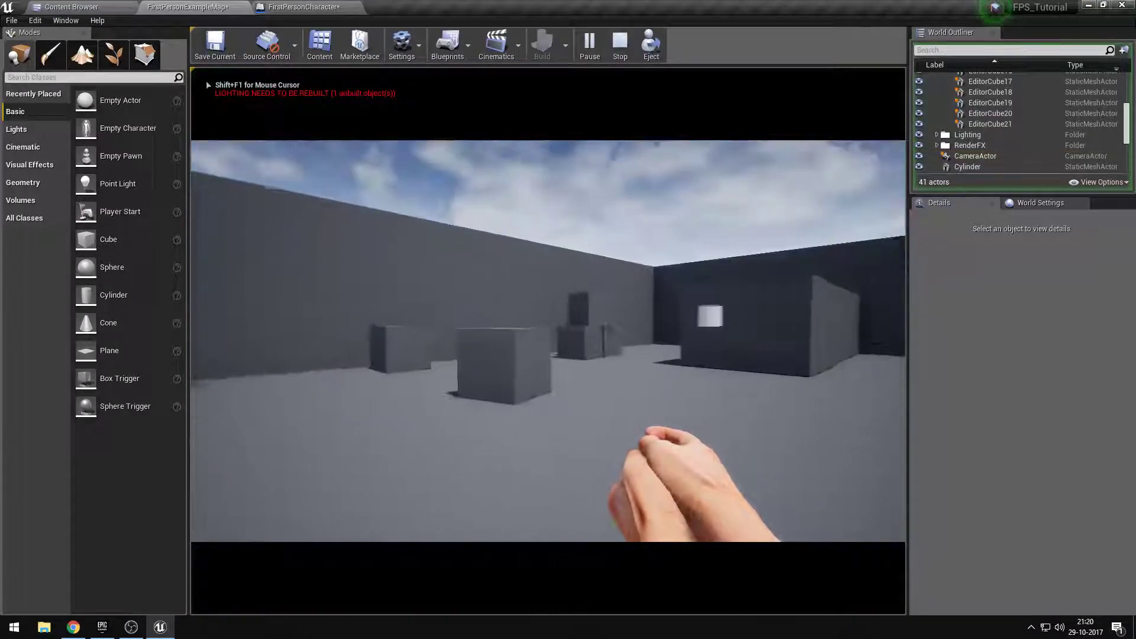
key("w")
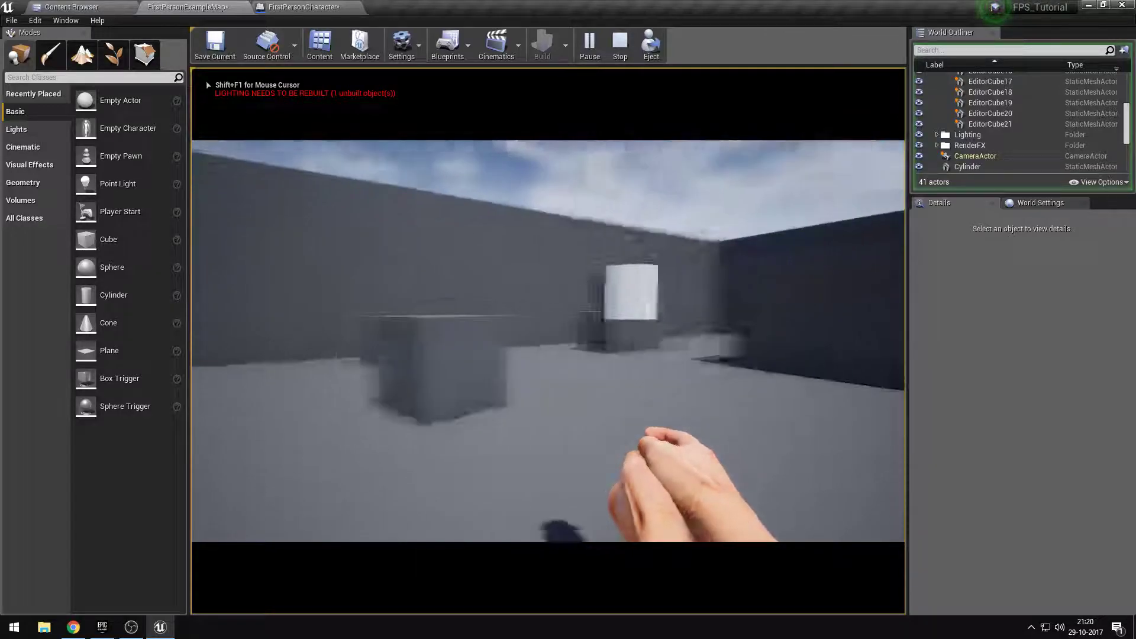
key("w")
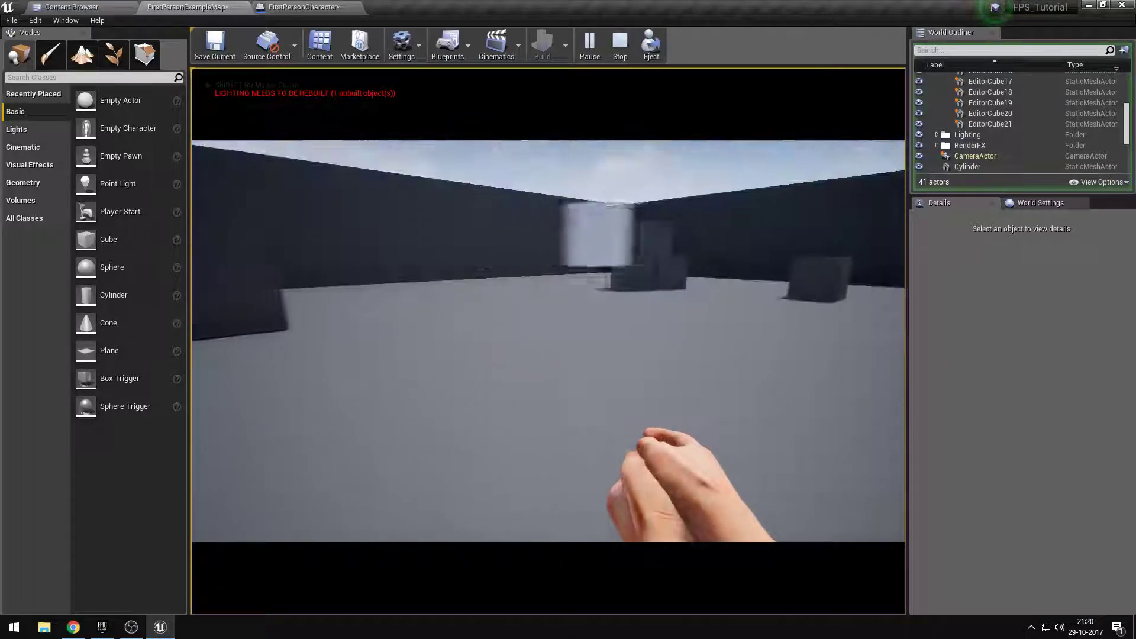
key("Escape")
left_click(326, 7)
scroll(511, 299, "down", 8)
right_click_drag(511, 299, 550, 299)
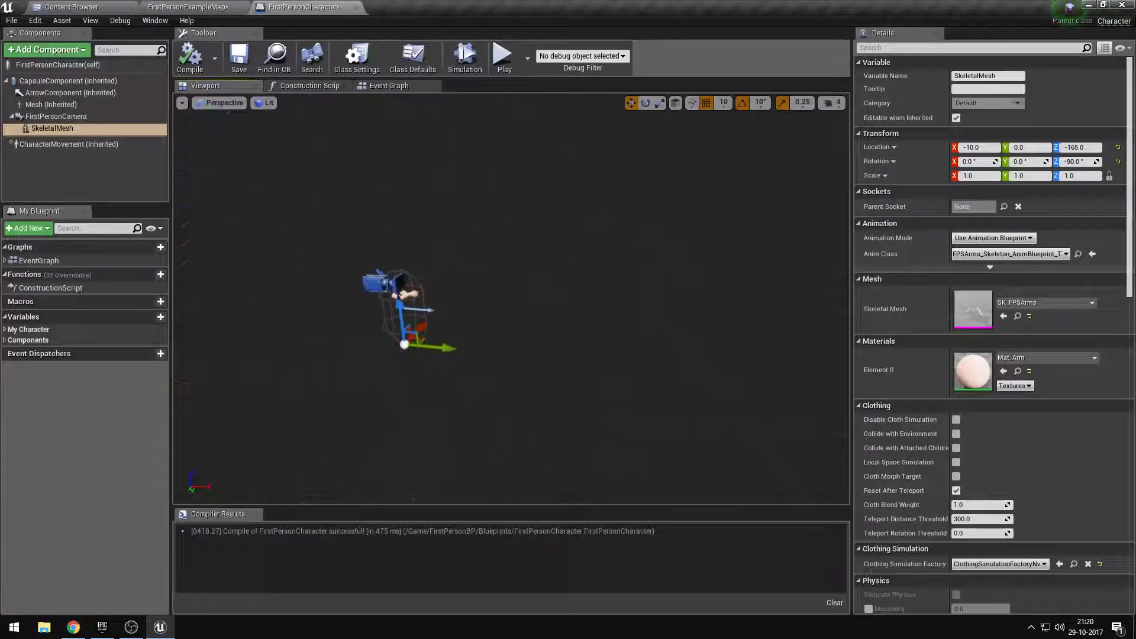
- Create a new folder named Weapons inside the FirstPersonBP Blueprints folder
left_click(71, 7)
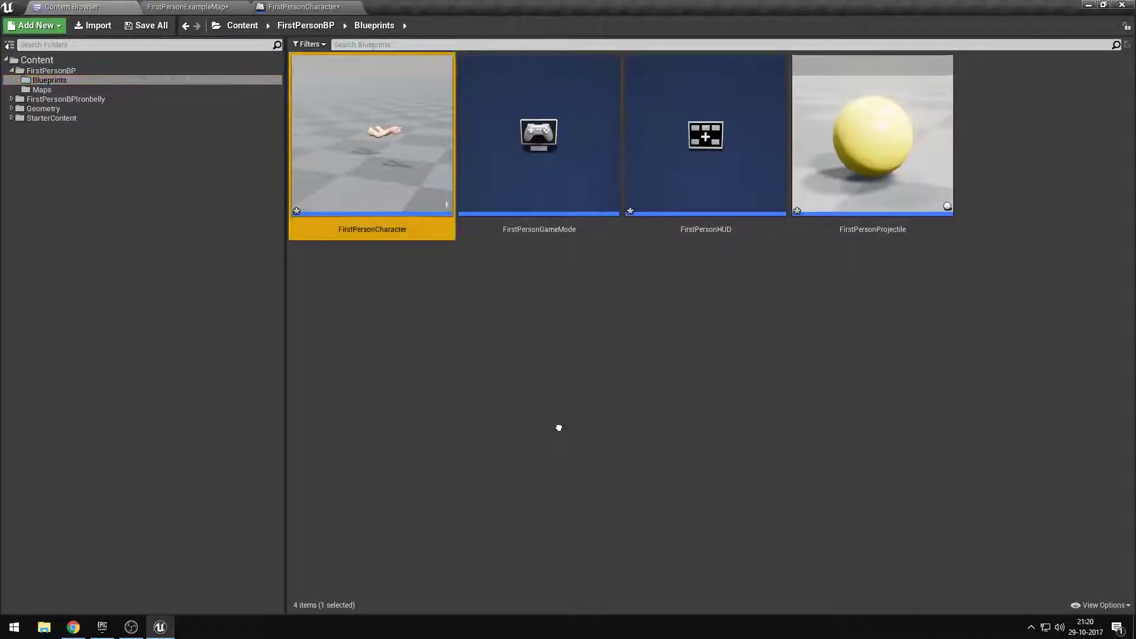
left_click(510, 414)
right_click(510, 413)
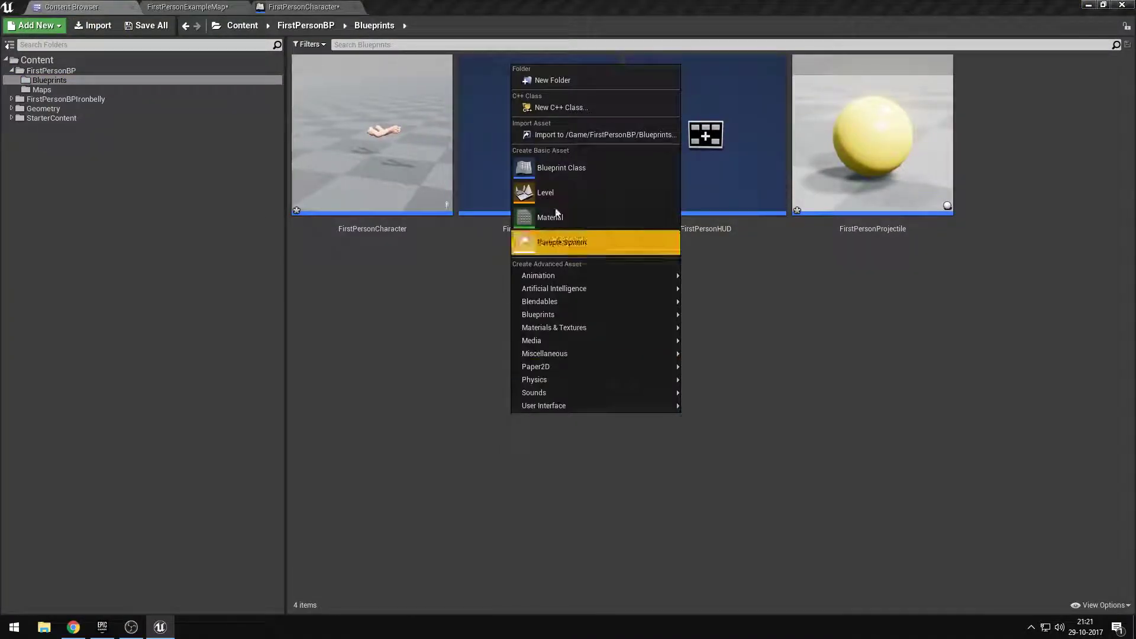
left_click(598, 79)
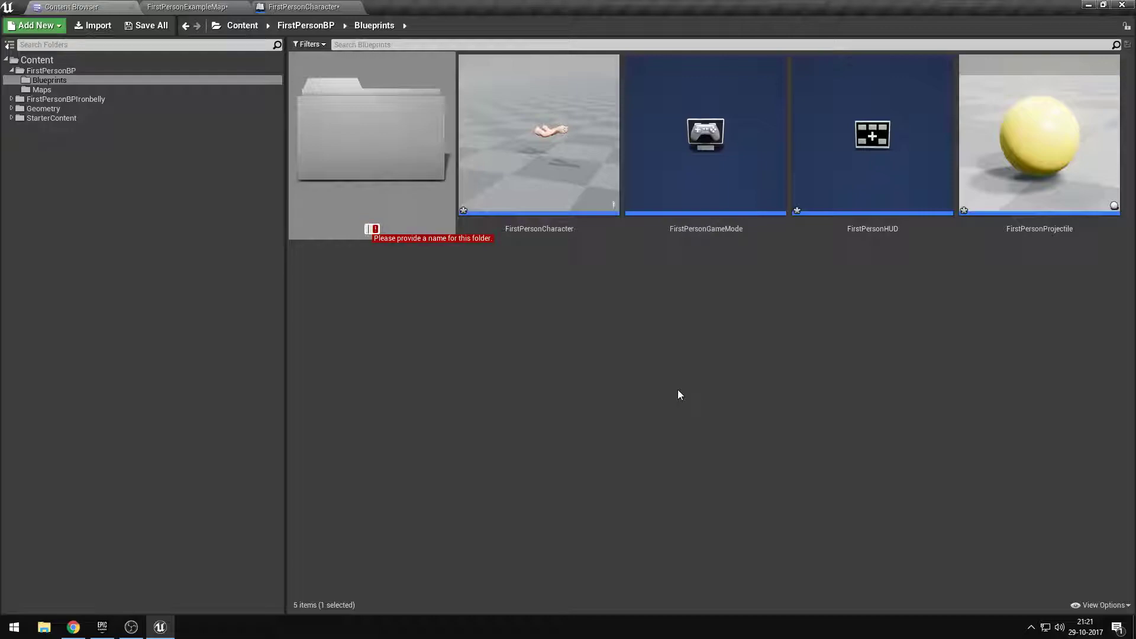
type("Weapons")
key("Return")
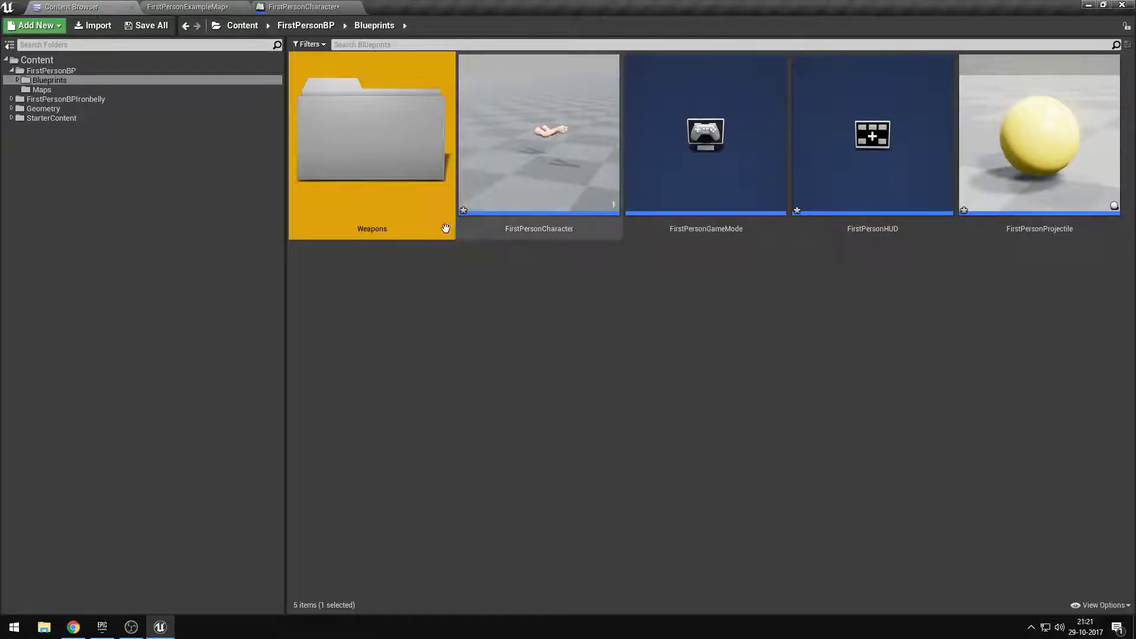
- Inside the Weapons folder, create a folder named Core and open it
double_click(437, 223)
right_click(485, 286)
left_click(522, 280)
type("Core")
key("Return")
double_click(442, 192)
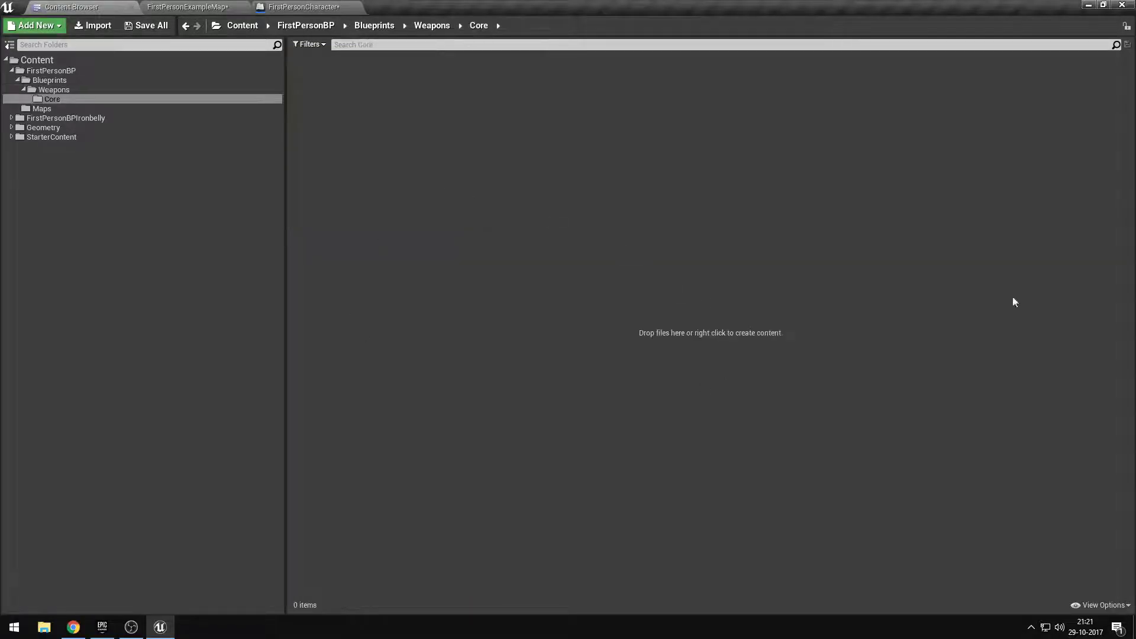
- In the FirstPersonCharacter blueprint, set the arms mesh's scale to 0.5 on all axes and its location to X -5, Z -83
left_click(348, 6)
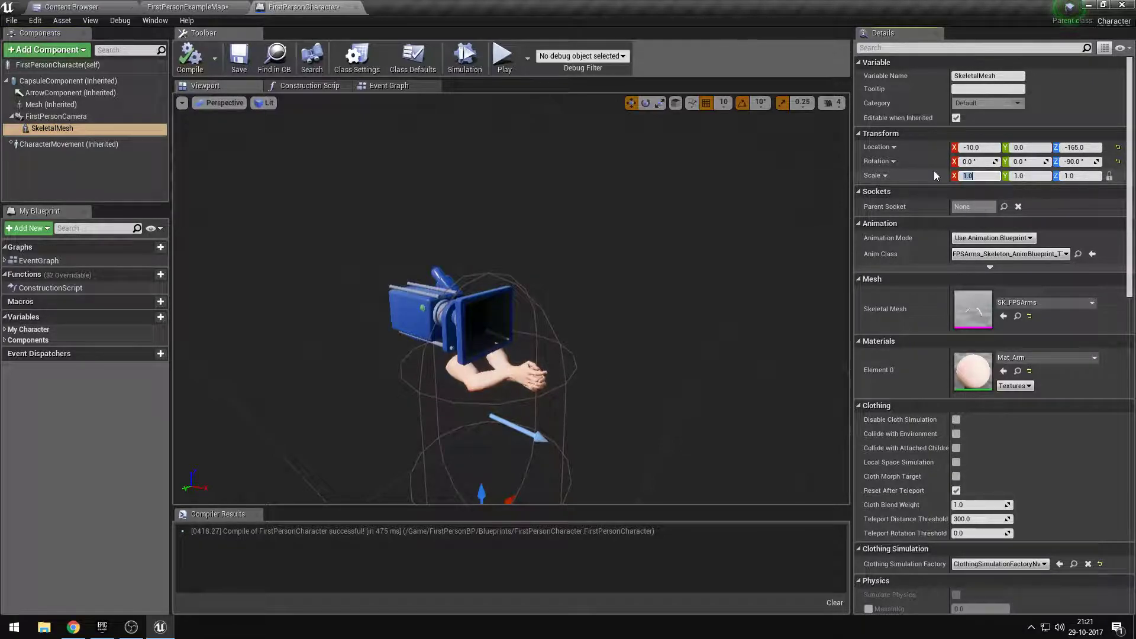
type("0.5")
key("Tab")
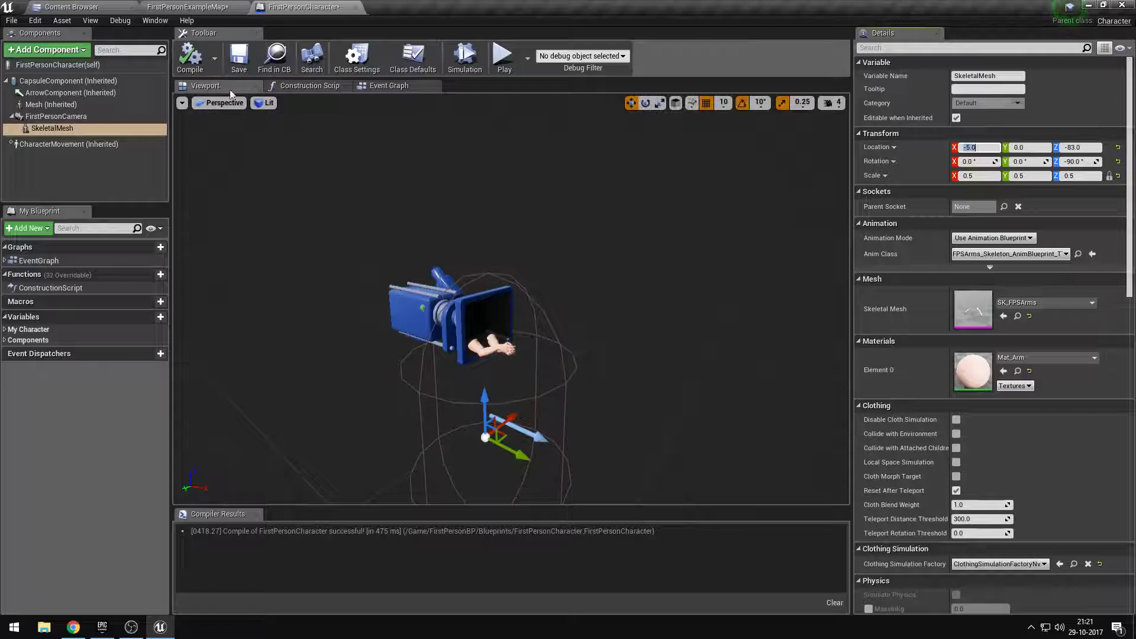
- Play-test the level with the rescaled arms mesh, walking around the cubes and past the floating cylinder, and return to the FirstPersonCharacter blueprint
left_click(202, 7)
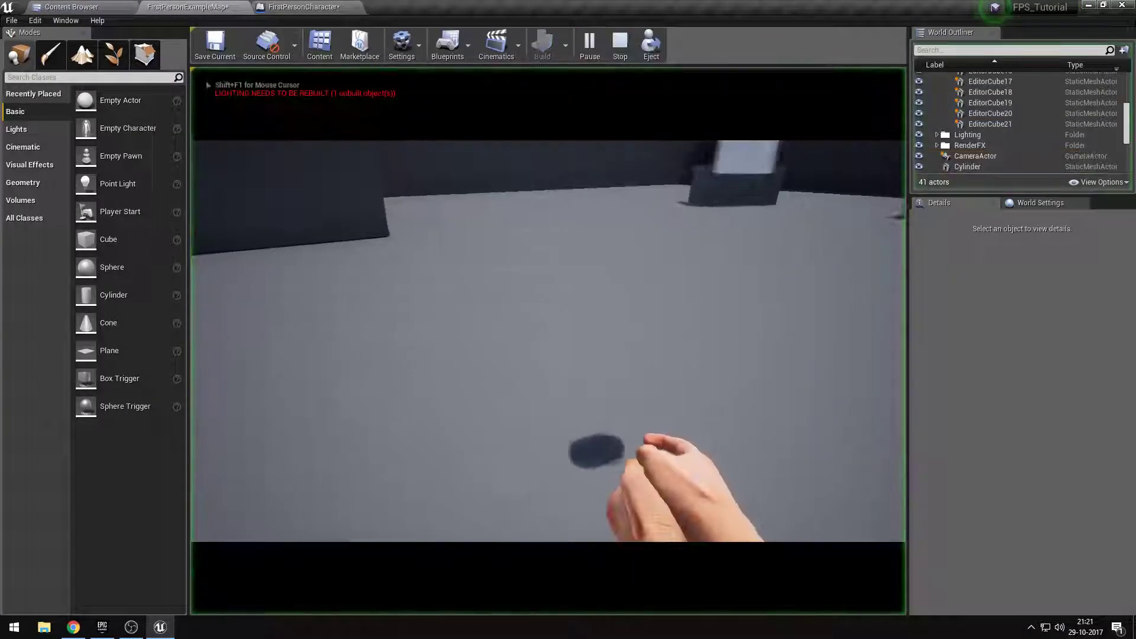
key("w")
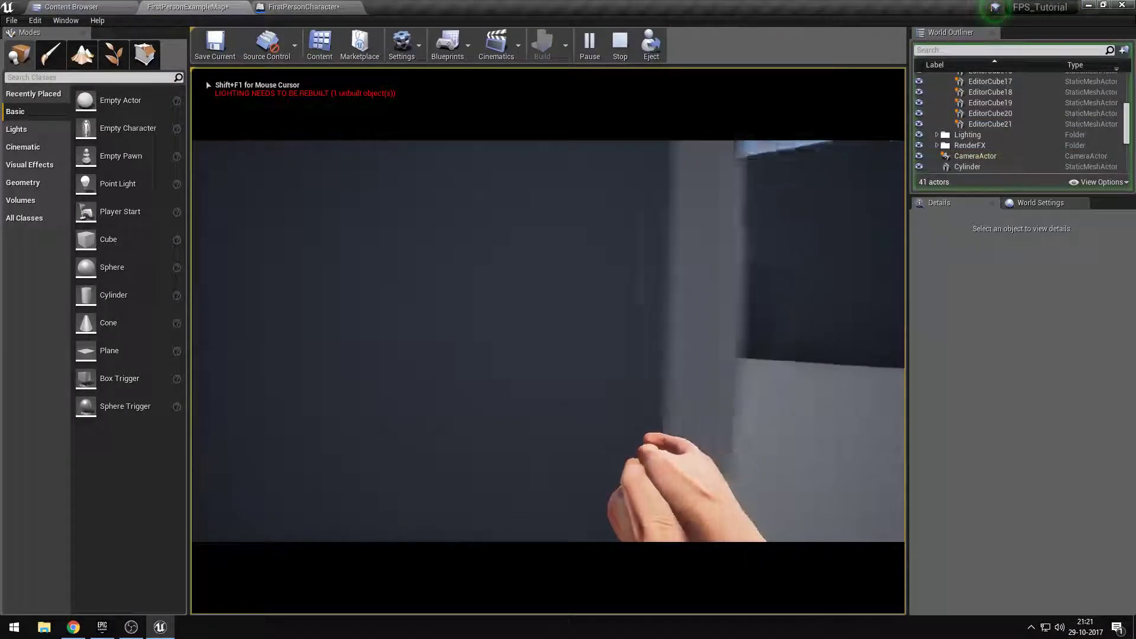
mouse_move(548, 341)
key("w")
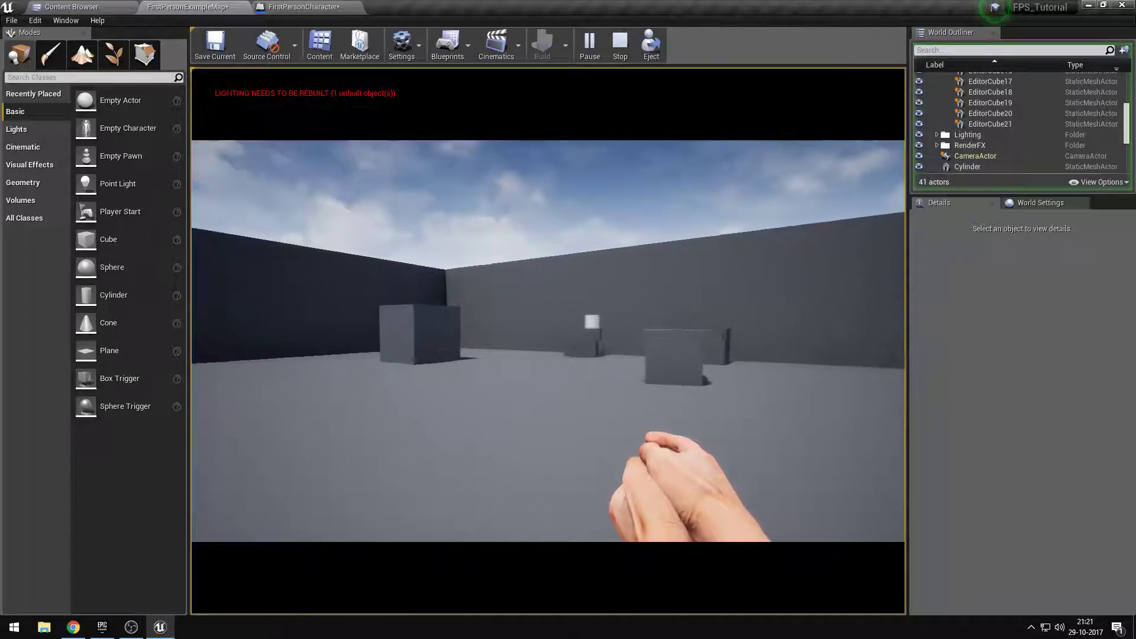
key("w")
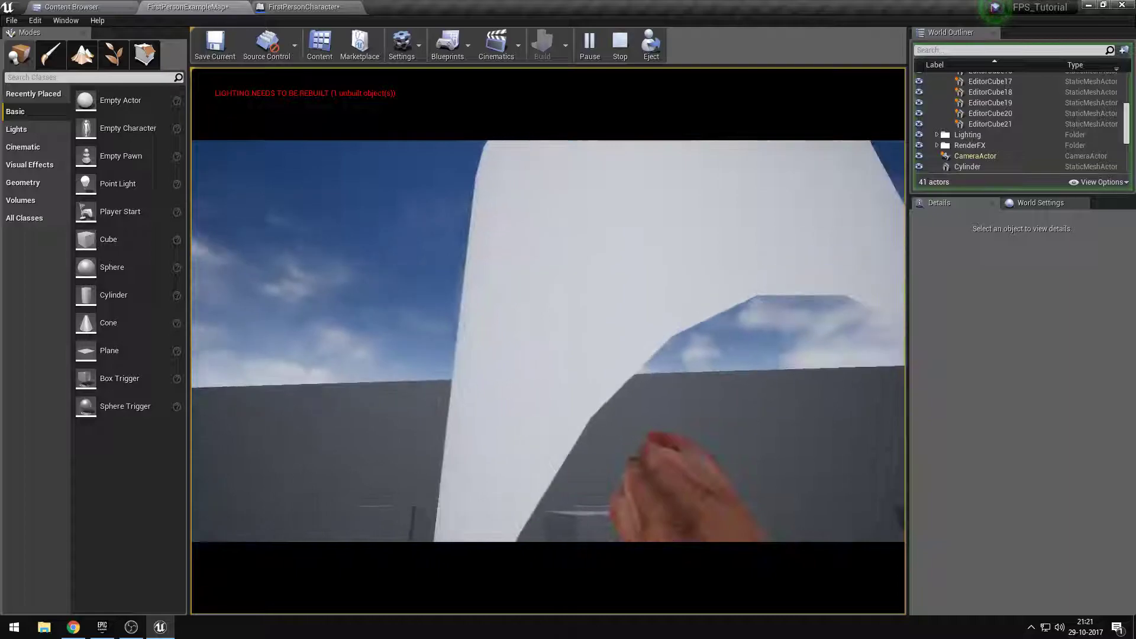
key("s")
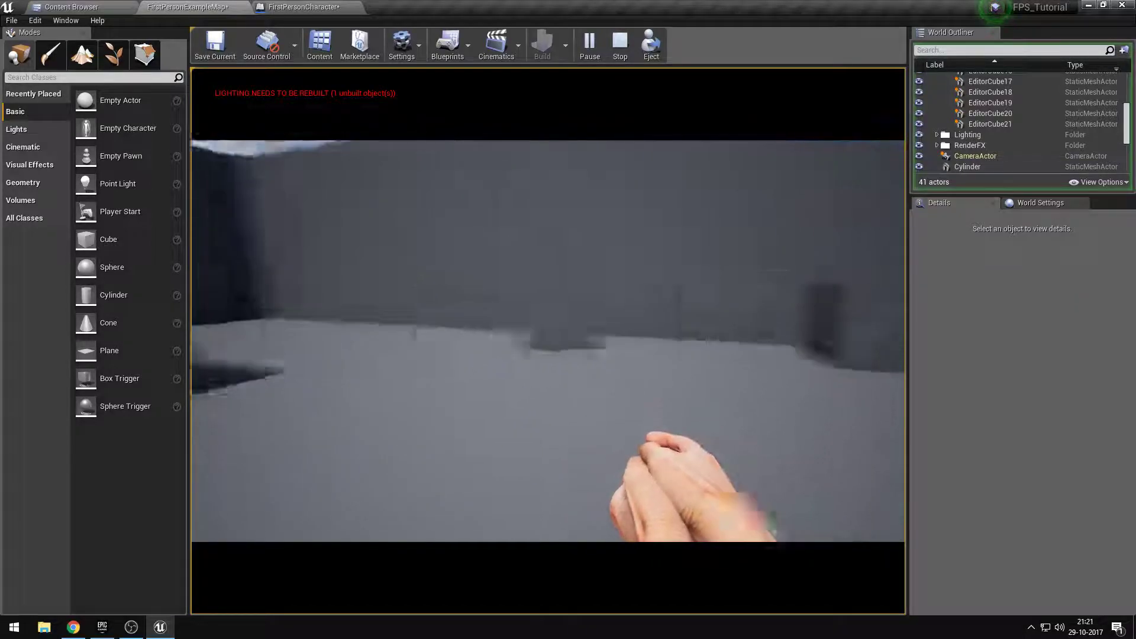
key("w")
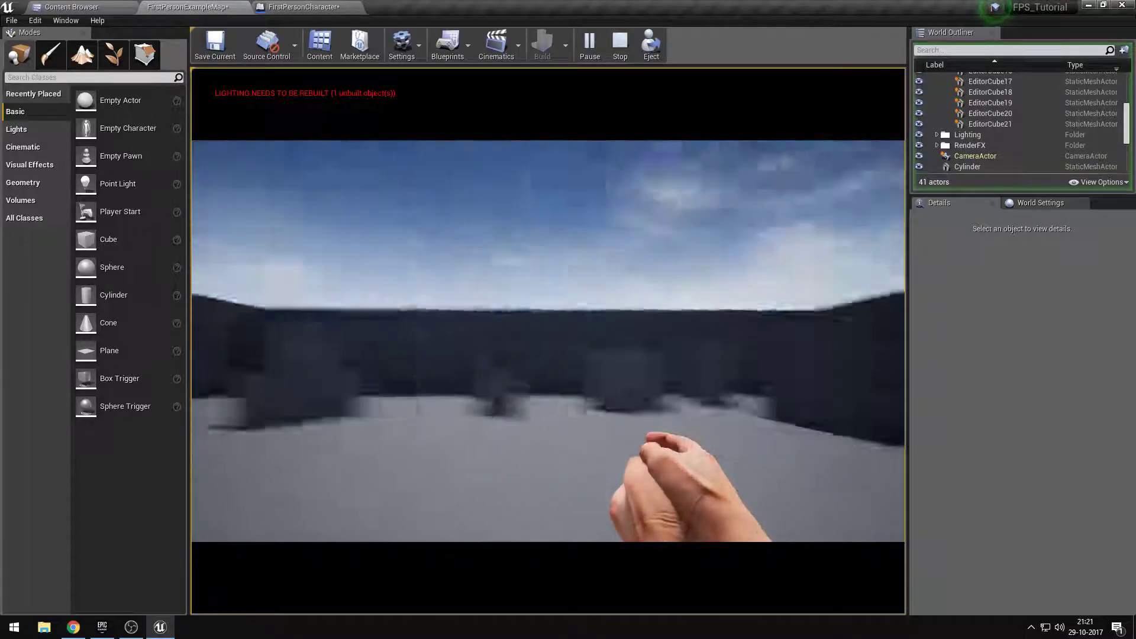
key("w")
key("w")
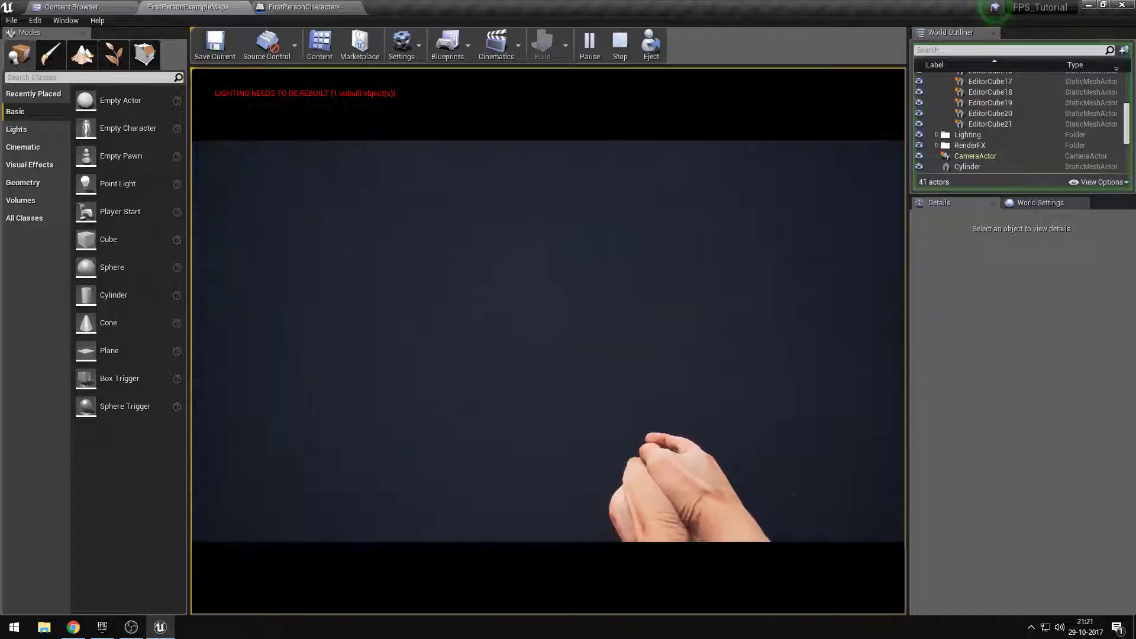
key("w")
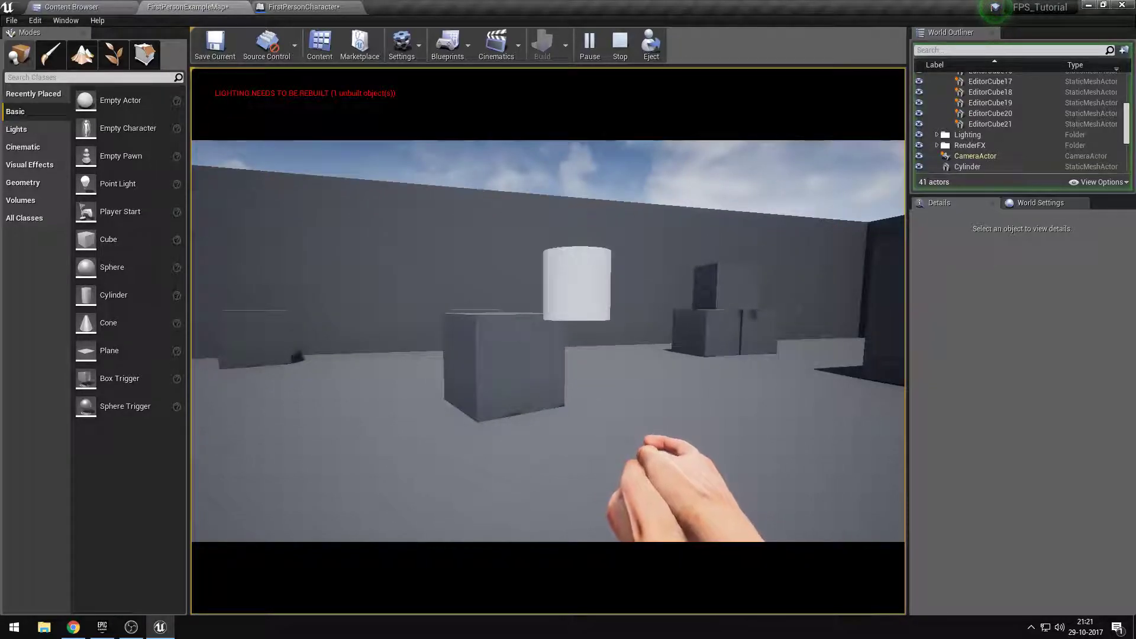
key("w")
key("w")
key("w")
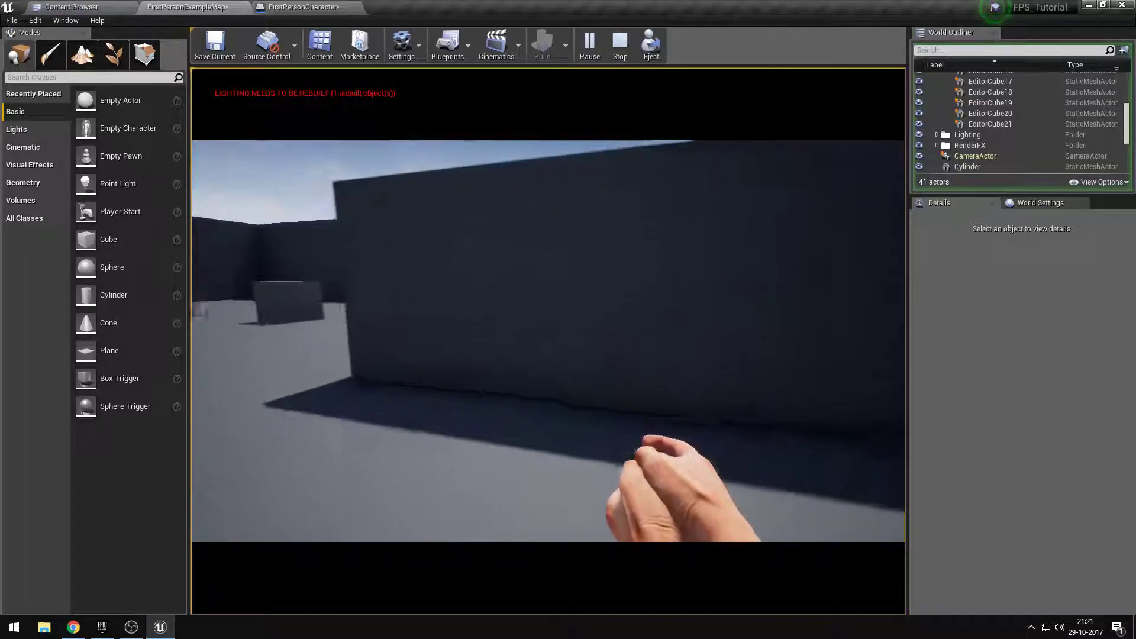
key("w")
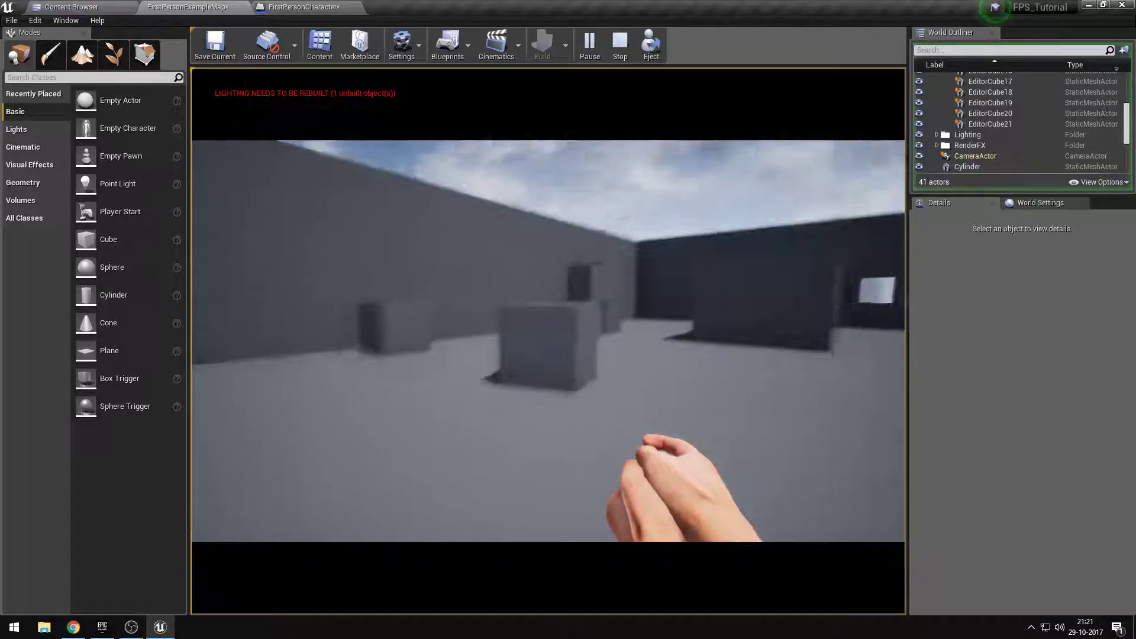
key("w")
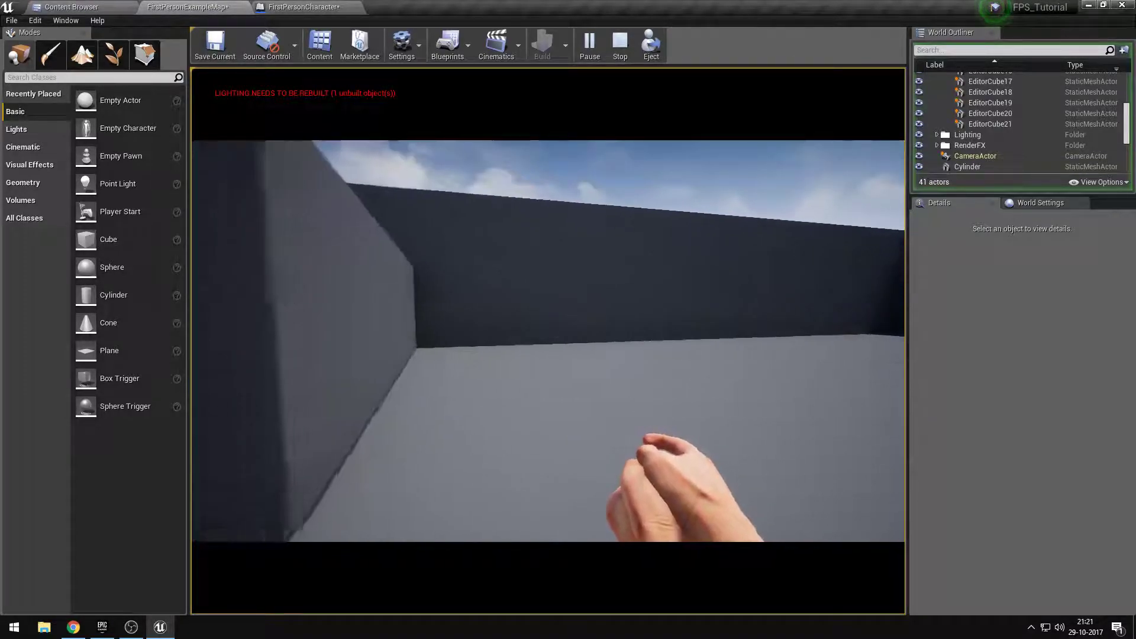
key("w")
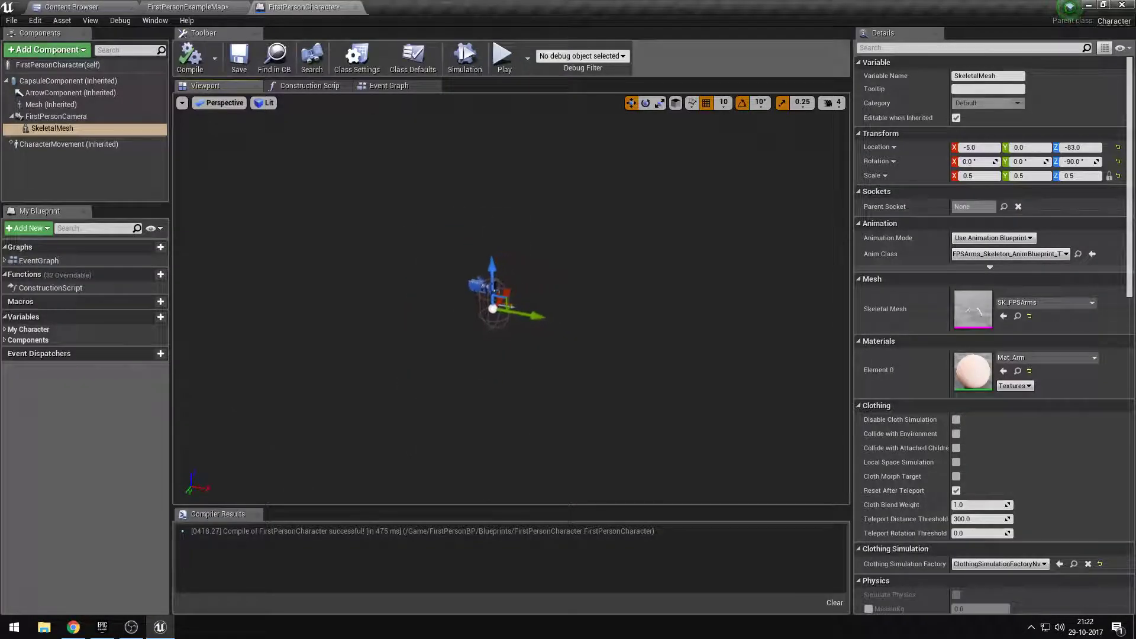
- Add a Scene component named WeaponComponent to the character and attach it directly under FirstPersonCamera
key("w")
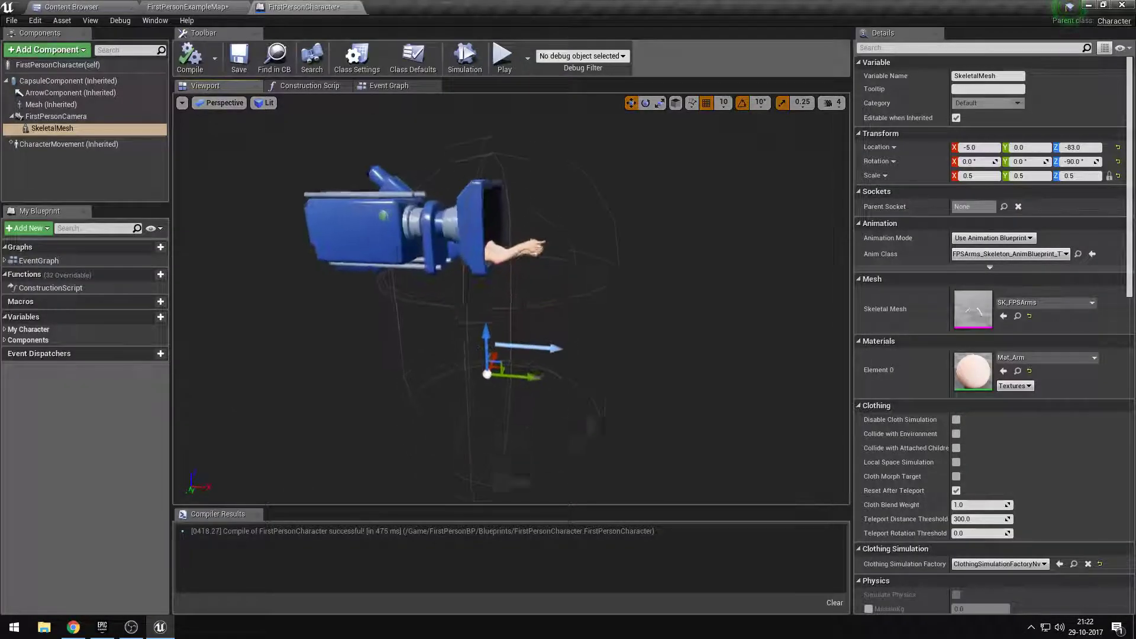
left_click(57, 51)
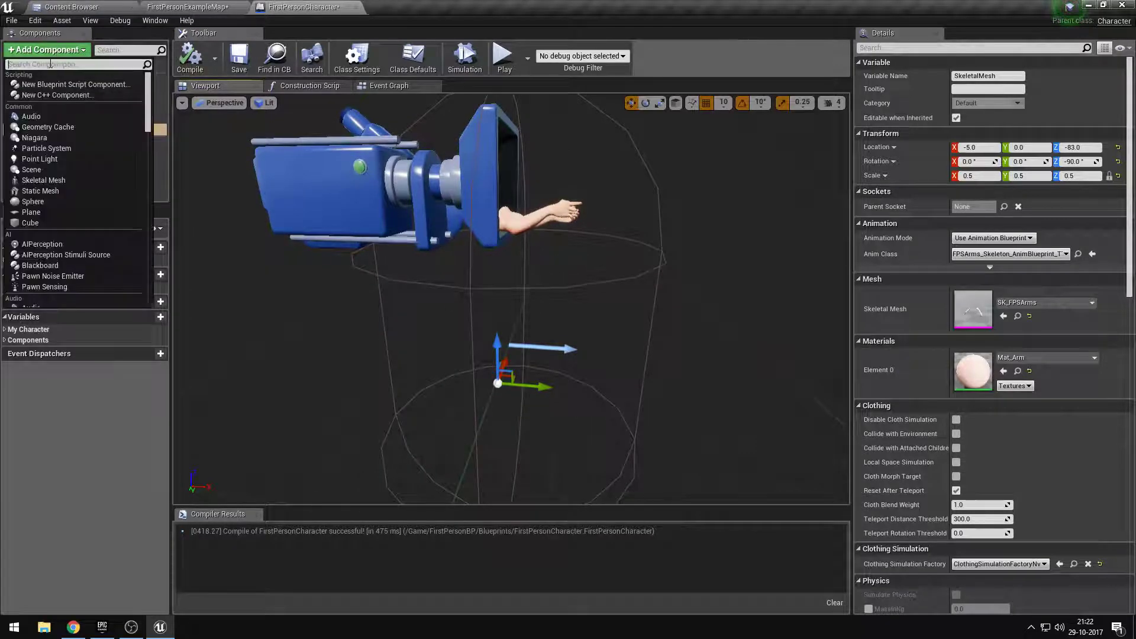
left_click(42, 170)
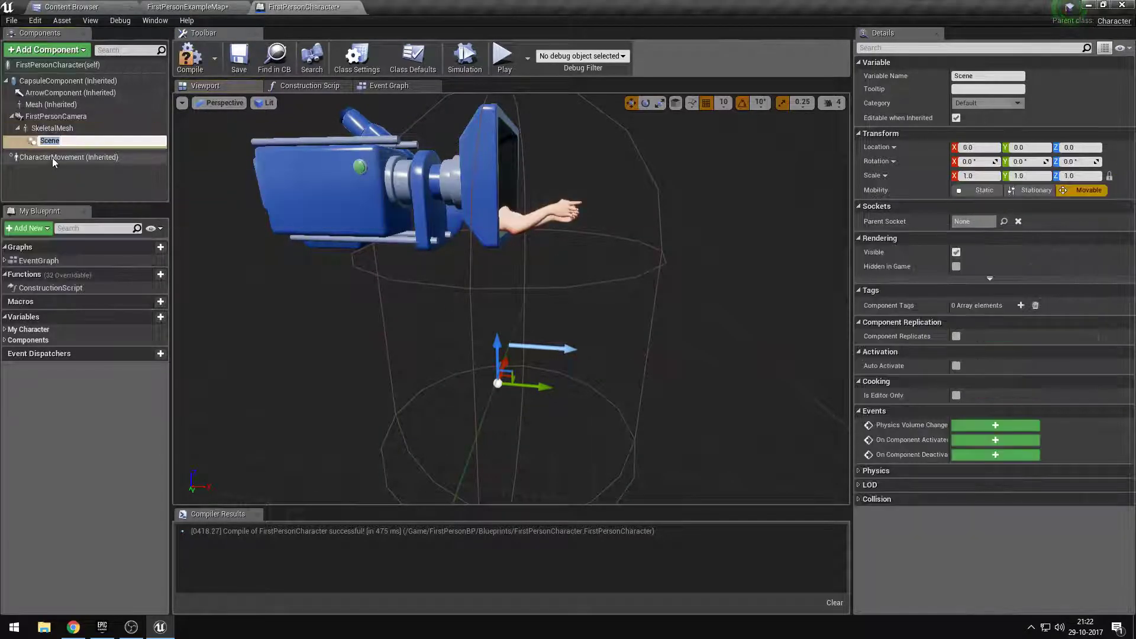
type("WeaponComponent")
key("Return")
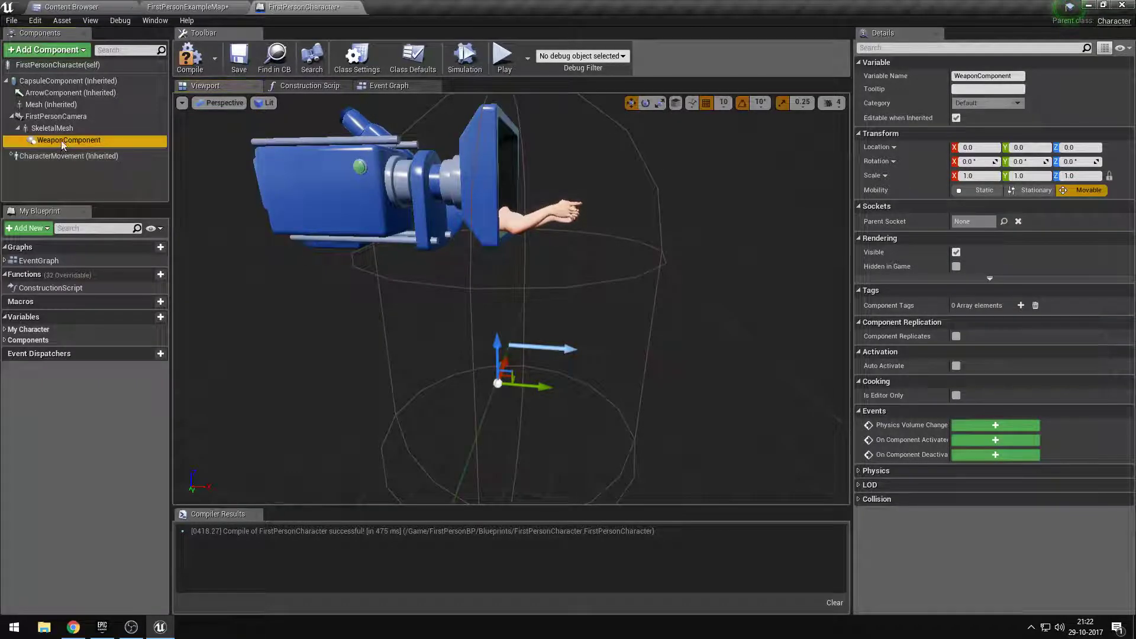
left_click_drag(62, 145, 65, 121)
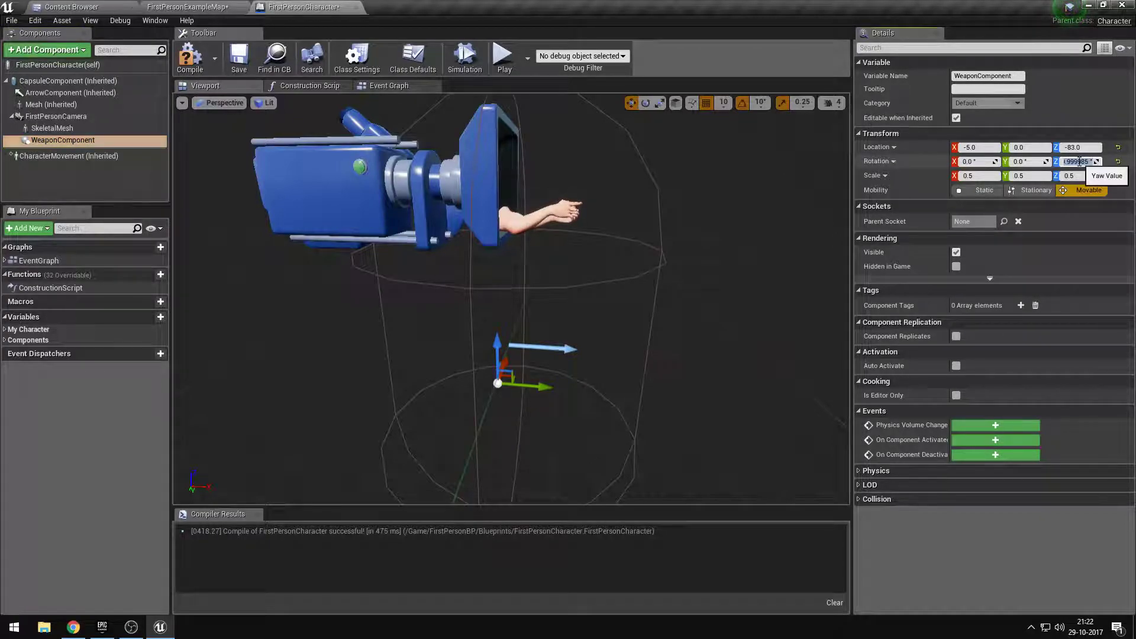
- Delete the SkeletalMesh arms component from the character and select WeaponComponent
left_click(58, 128)
key("Delete")
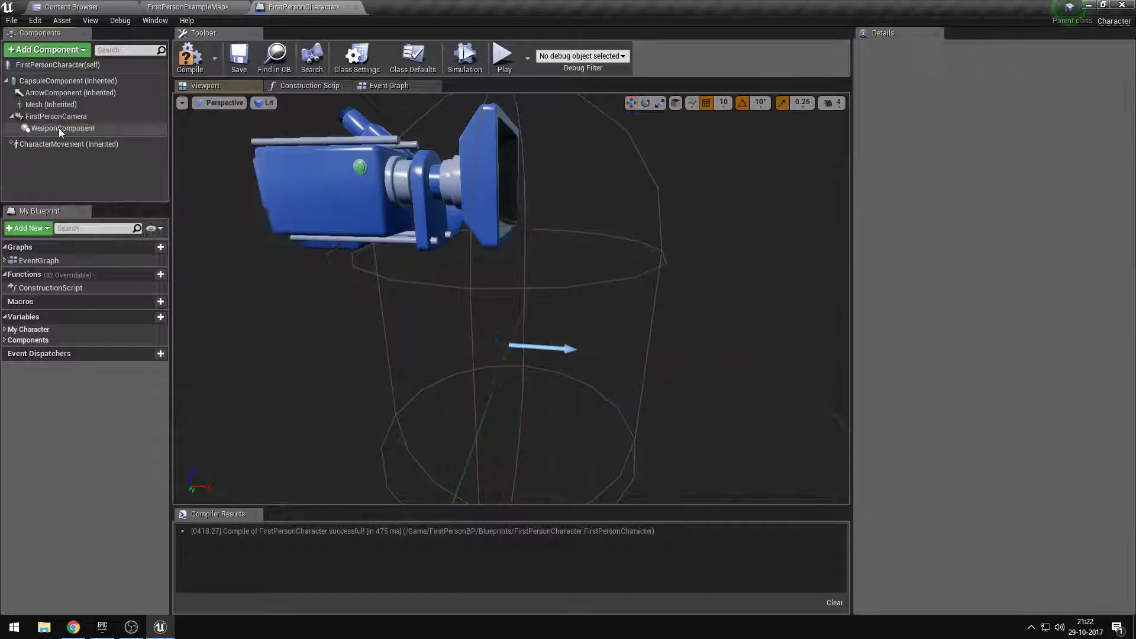
left_click(69, 129)
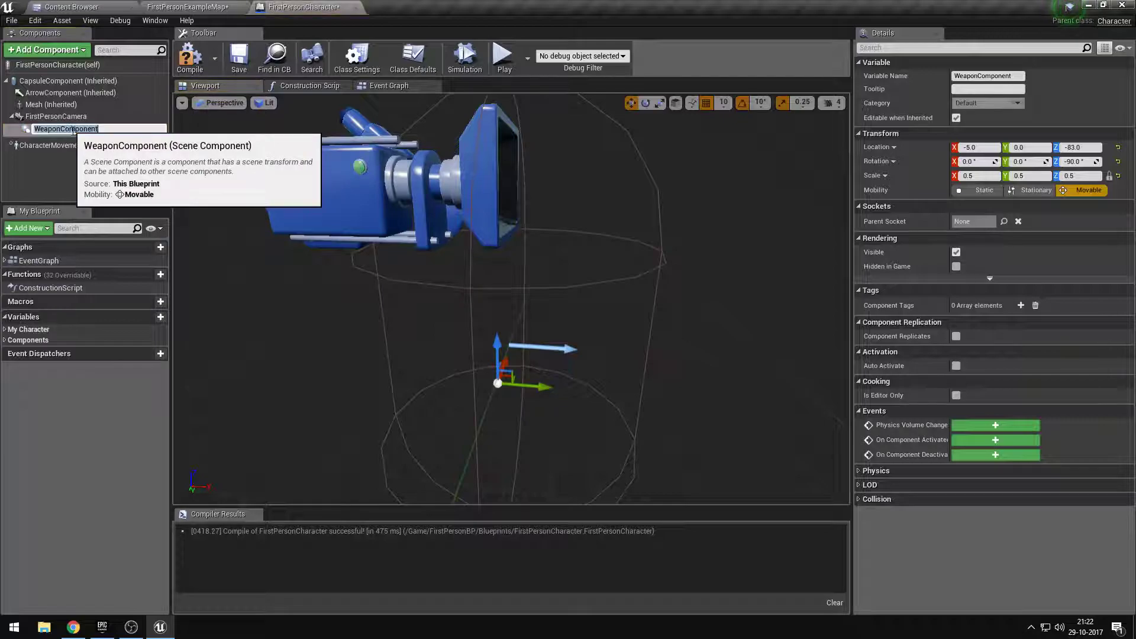
right_click_drag(523, 222, 397, 235)
key("w")
left_click(388, 86)
scroll(550, 221, "down", 3)
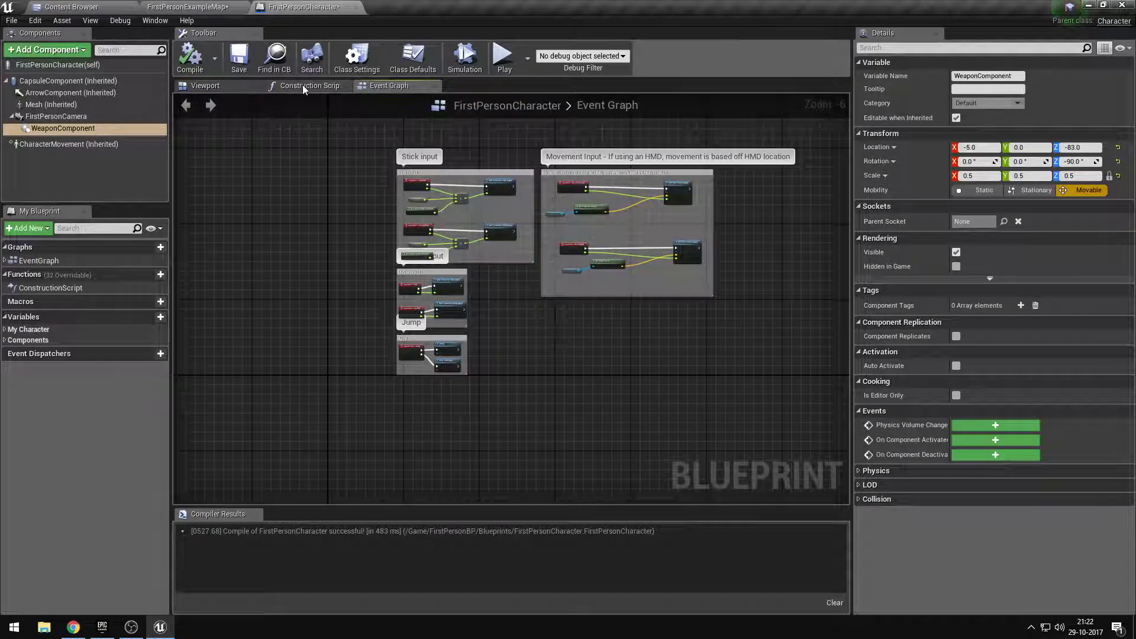
left_click(303, 86)
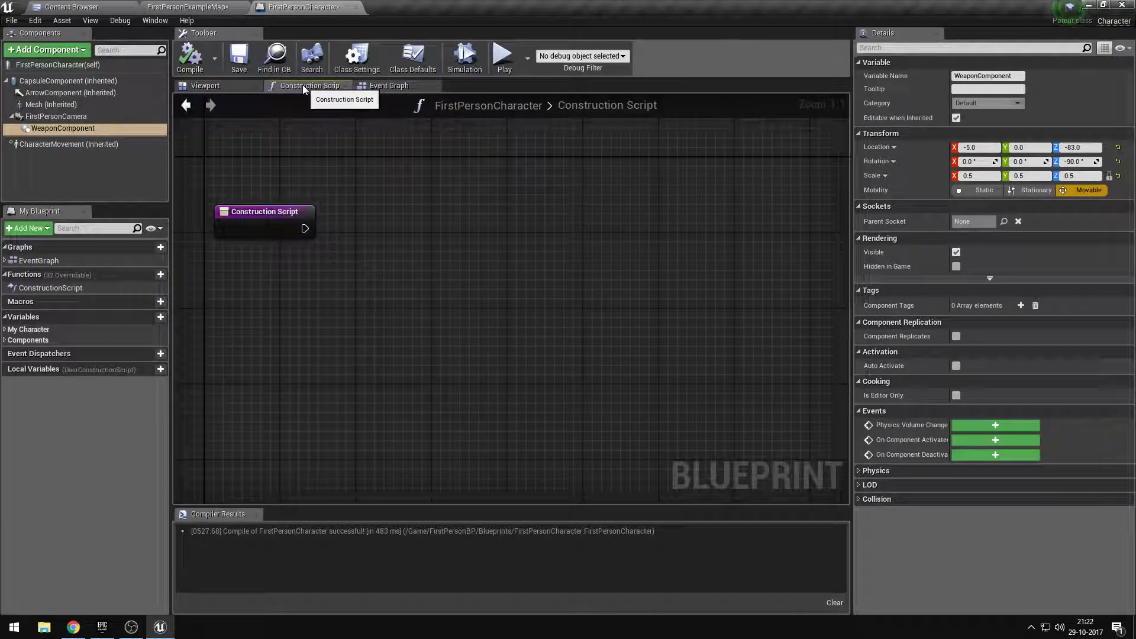
left_click(208, 86)
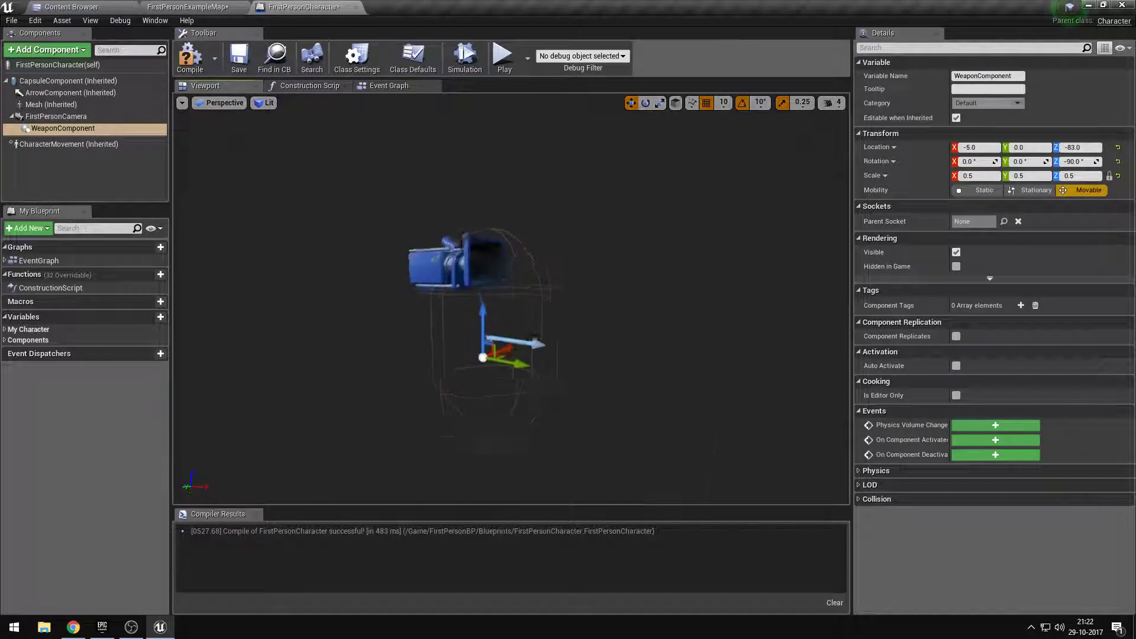
mouse_move(271, 118)
right_mouse_down()
mouse_move(307, 118)
mouse_move(270, 117)
right_mouse_up()
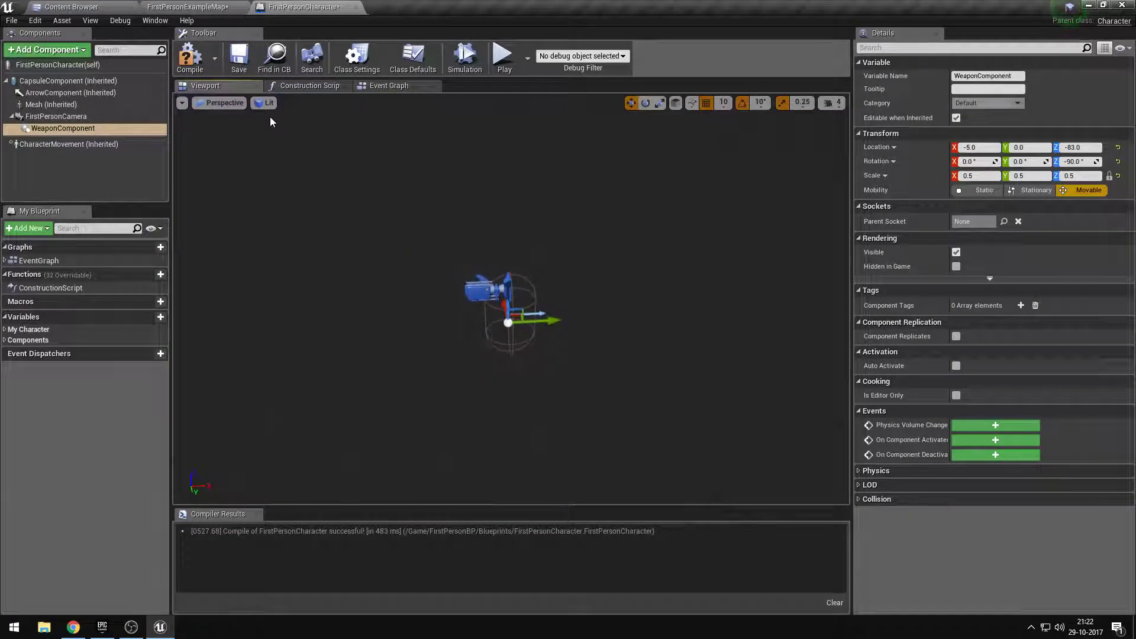
- Play-test FirstPersonExampleMap with the arms mesh removed, walking and jumping around the cubes
left_click(186, 6)
left_click(586, 46)
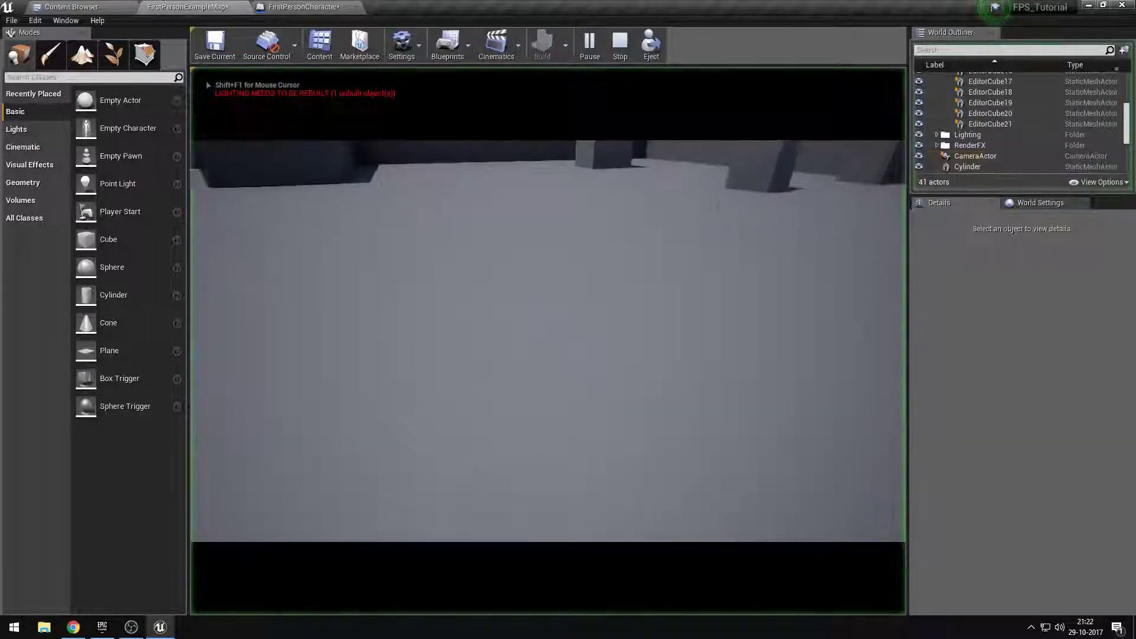
key("w")
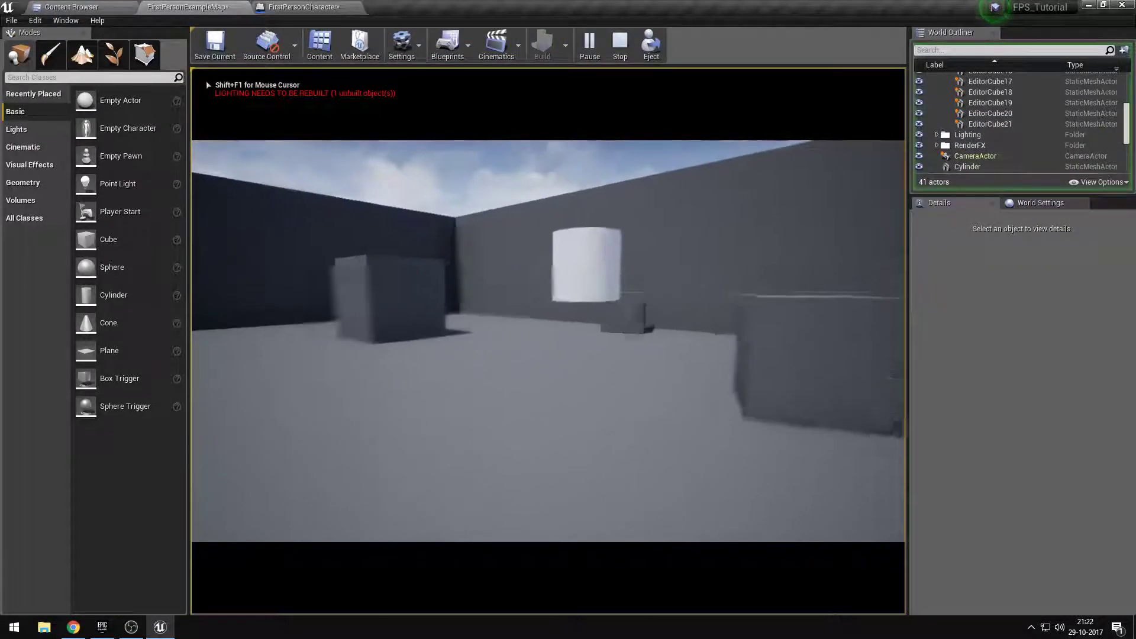
key("w")
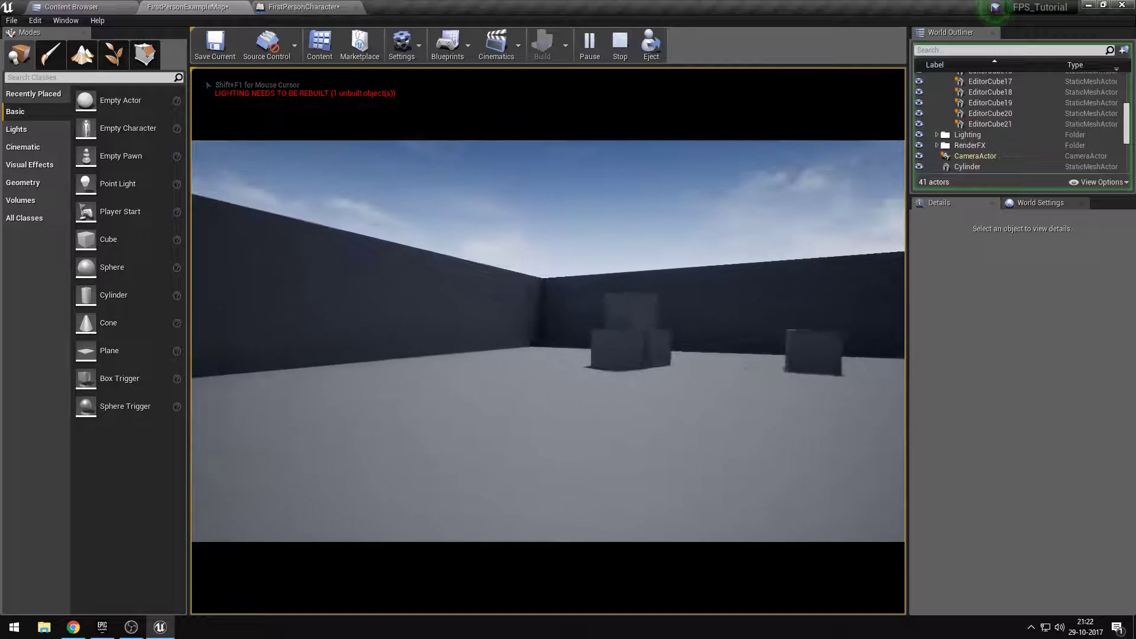
key("w")
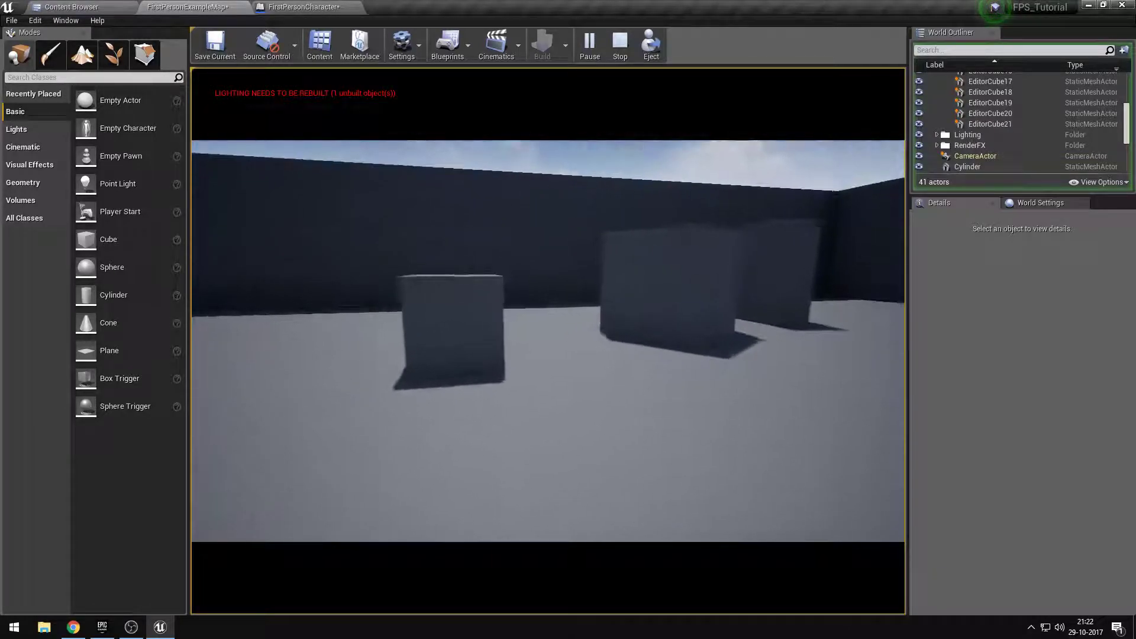
key("w")
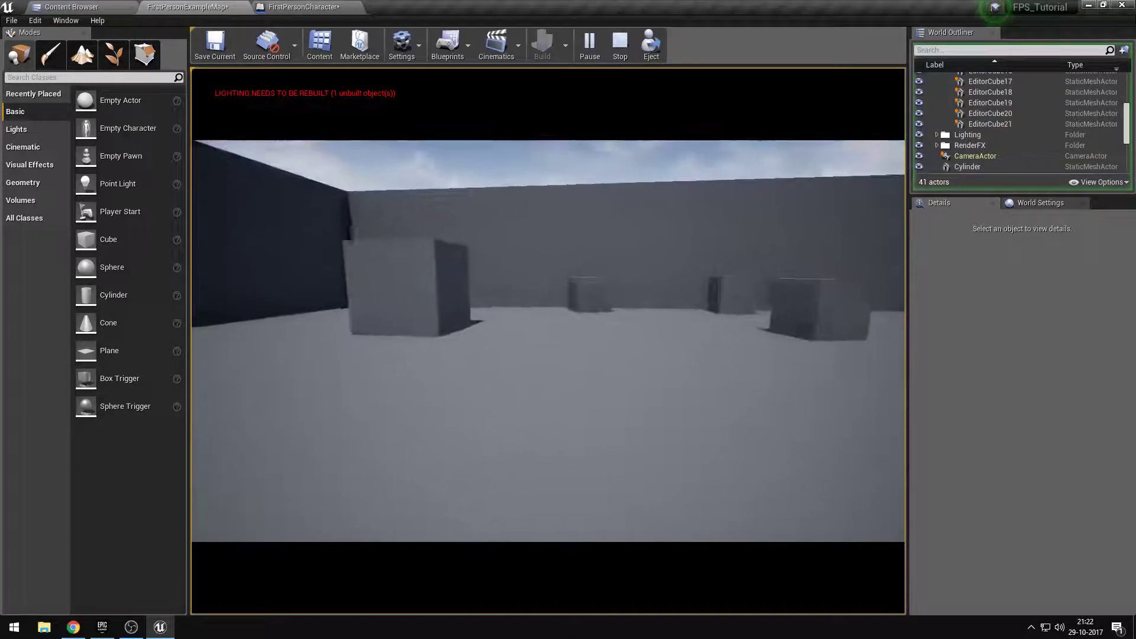
key("w")
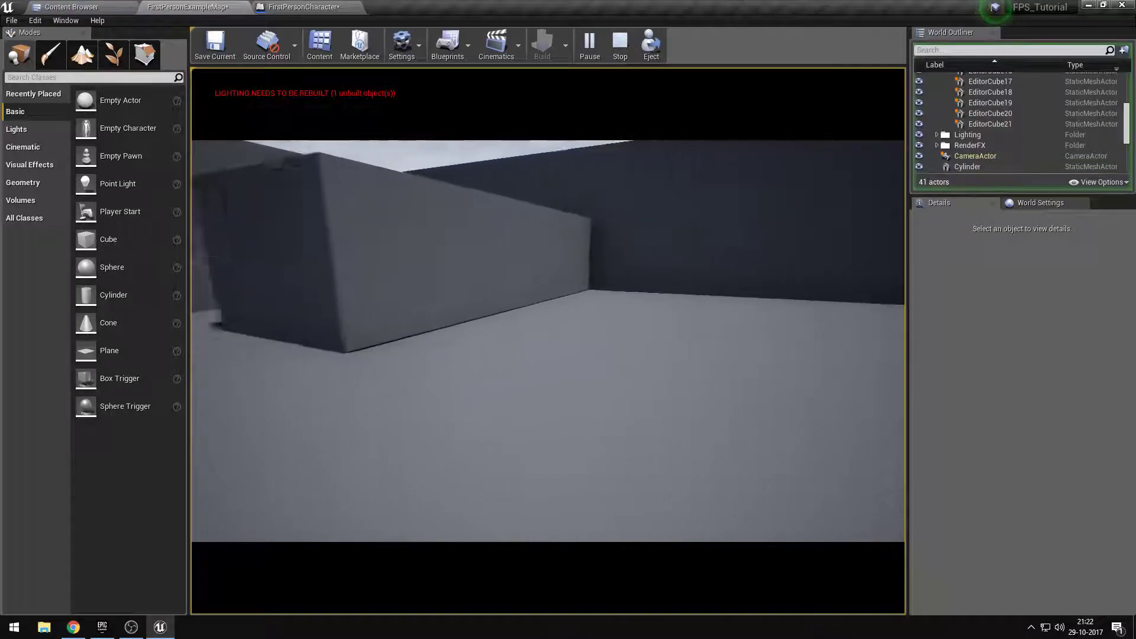
key("w")
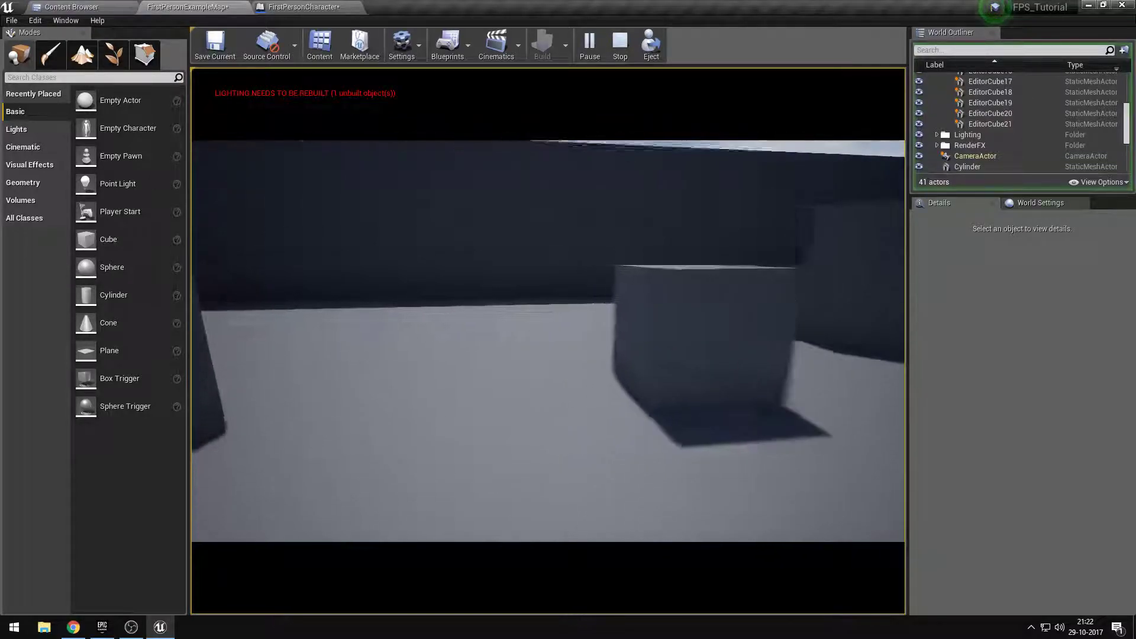
key("space")
key("w")
key("d")
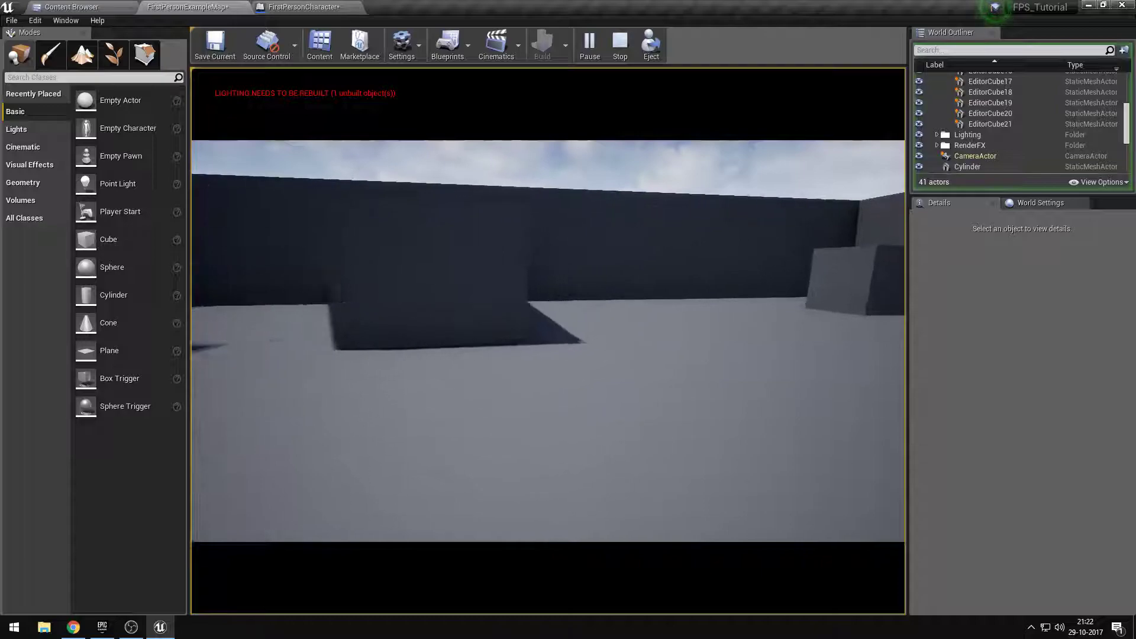
key("w")
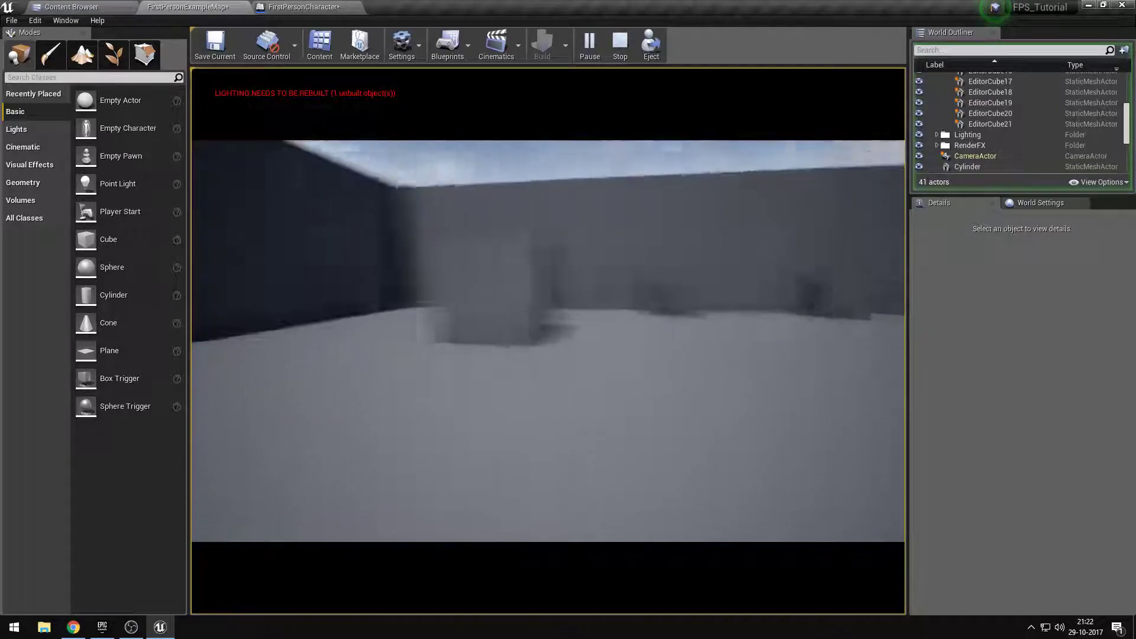